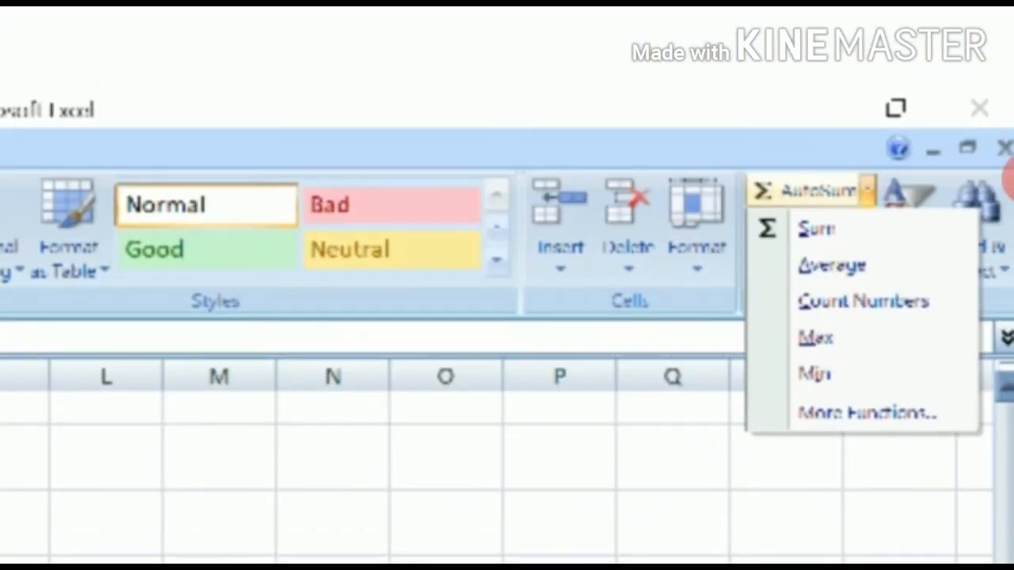
{"action": "mouse_move", "coordinate": [852, 166]}
{"action": "left_mouse_down"}
{"action": "mouse_move", "coordinate": [876, 170]}
{"action": "mouse_move", "coordinate": [942, 115]}
{"action": "left_mouse_up"}
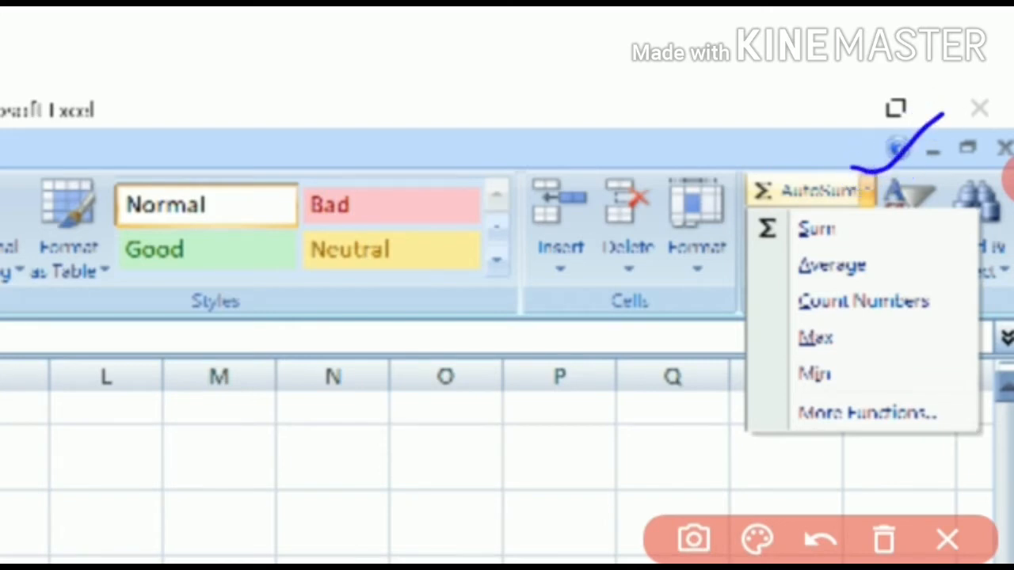
{"action": "mouse_move", "coordinate": [990, 211]}
{"action": "left_mouse_down"}
{"action": "mouse_move", "coordinate": [923, 195]}
{"action": "mouse_move", "coordinate": [692, 256]}
{"action": "mouse_move", "coordinate": [747, 439]}
{"action": "mouse_move", "coordinate": [966, 438]}
{"action": "mouse_move", "coordinate": [986, 236]}
{"action": "mouse_move", "coordinate": [926, 183]}
{"action": "left_mouse_up"}
{"action": "left_click_drag", "start_coordinate": [646, 250], "coordinate": [760, 210]}
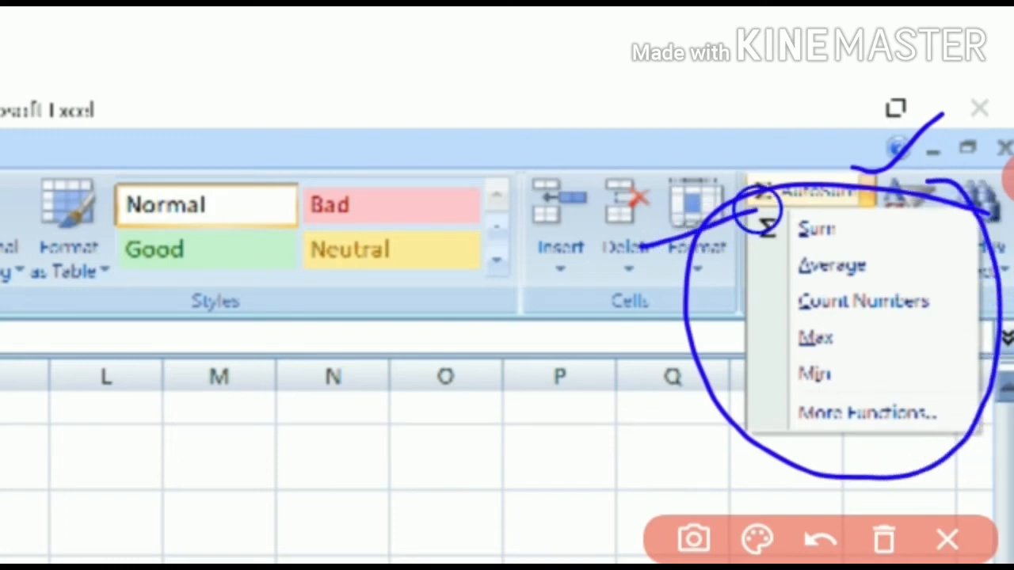
{"action": "left_click_drag", "start_coordinate": [673, 300], "coordinate": [787, 261]}
{"action": "left_click_drag", "start_coordinate": [666, 350], "coordinate": [788, 300]}
{"action": "left_click_drag", "start_coordinate": [705, 379], "coordinate": [793, 334]}
{"action": "left_click_drag", "start_coordinate": [701, 423], "coordinate": [792, 386]}
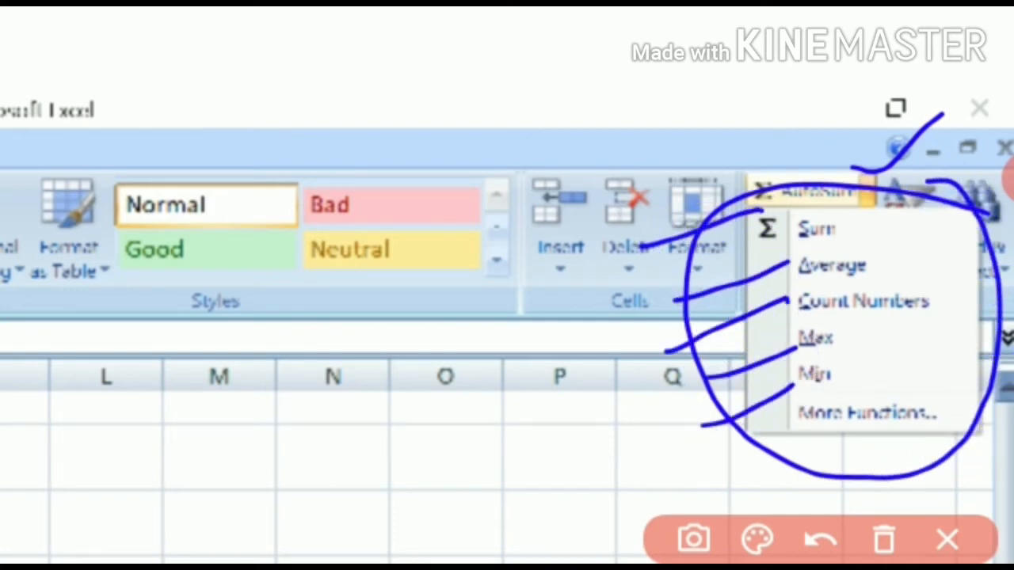
{"action": "left_click_drag", "start_coordinate": [739, 476], "coordinate": [828, 432]}
{"action": "mouse_move", "coordinate": [907, 221]}
{"action": "left_mouse_down"}
{"action": "mouse_move", "coordinate": [701, 230]}
{"action": "mouse_move", "coordinate": [887, 254]}
{"action": "mouse_move", "coordinate": [946, 205]}
{"action": "mouse_move", "coordinate": [748, 214]}
{"action": "left_mouse_up"}
{"action": "left_click", "coordinate": [949, 539]}
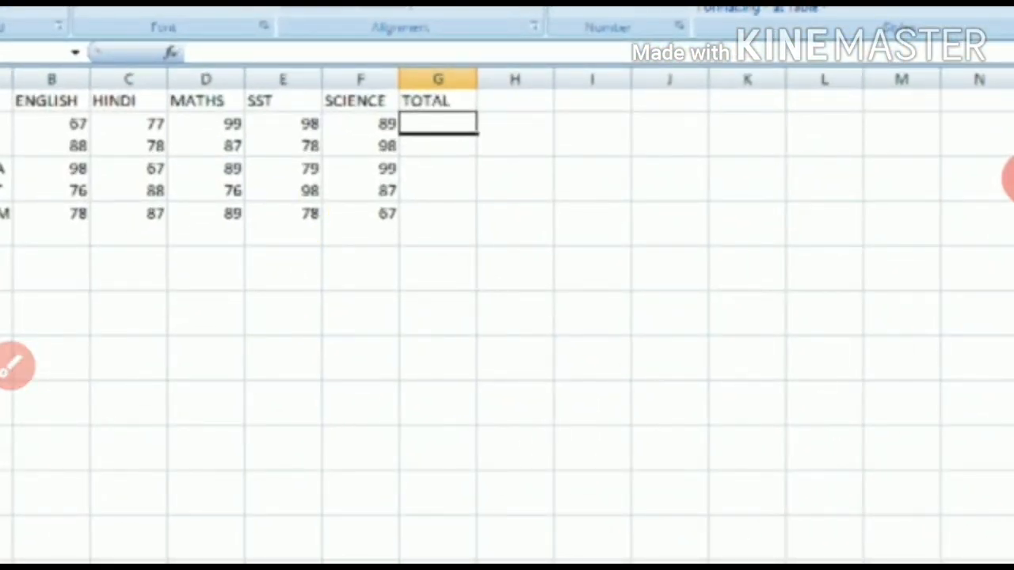
{"action": "left_click", "coordinate": [15, 366]}
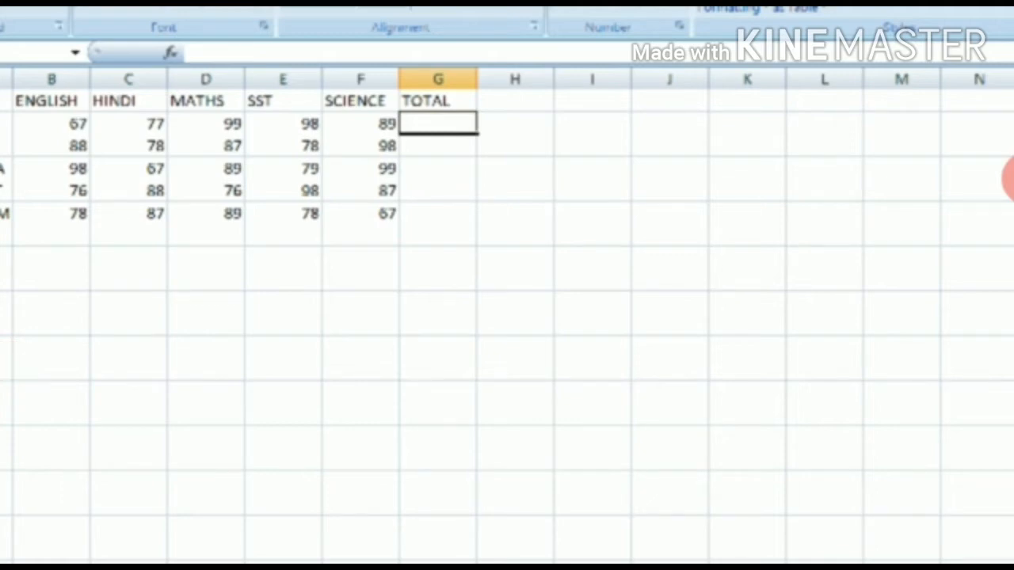
{"action": "left_click_drag", "start_coordinate": [45, 127], "coordinate": [395, 124]}
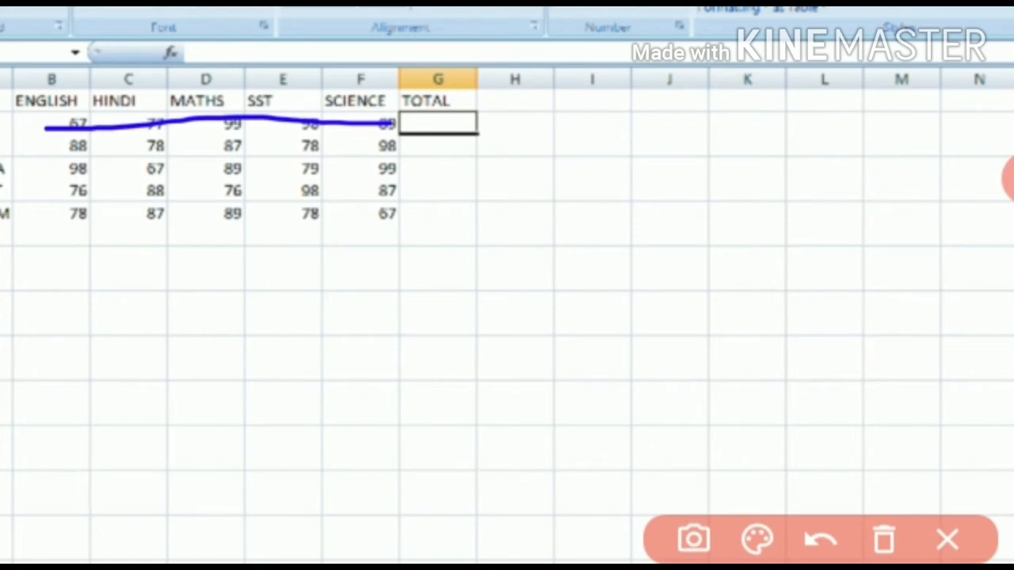
{"action": "left_click_drag", "start_coordinate": [472, 117], "coordinate": [571, 80]}
{"action": "left_click", "coordinate": [949, 540]}
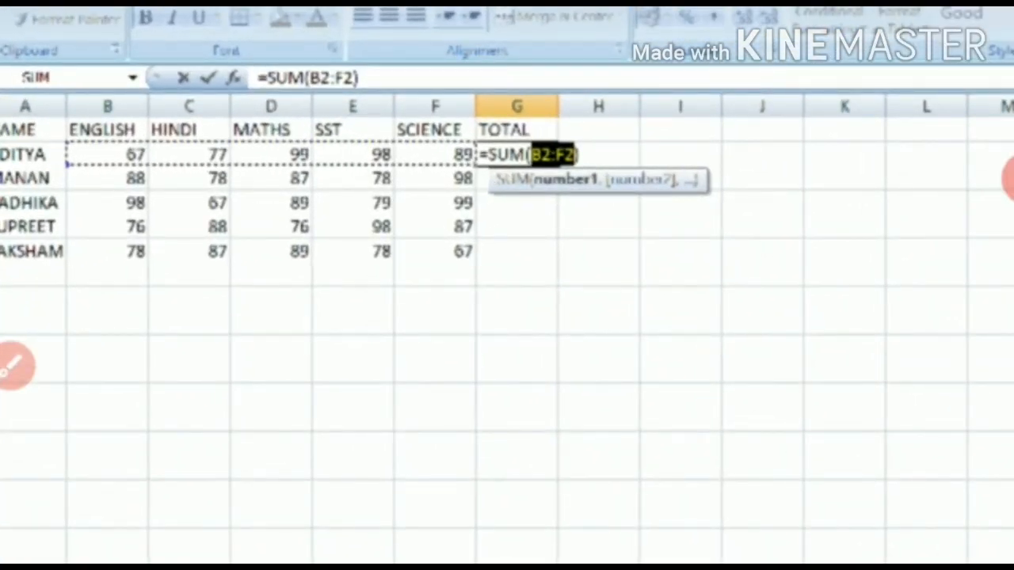
{"action": "left_click", "coordinate": [12, 366]}
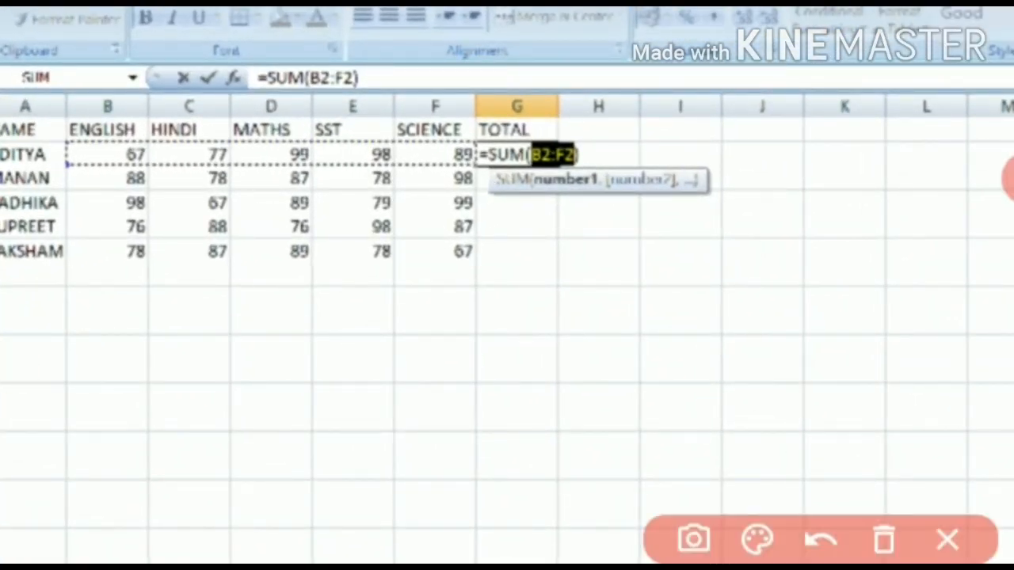
{"action": "mouse_move", "coordinate": [596, 147]}
{"action": "left_mouse_down"}
{"action": "mouse_move", "coordinate": [623, 152]}
{"action": "mouse_move", "coordinate": [699, 103]}
{"action": "left_mouse_up"}
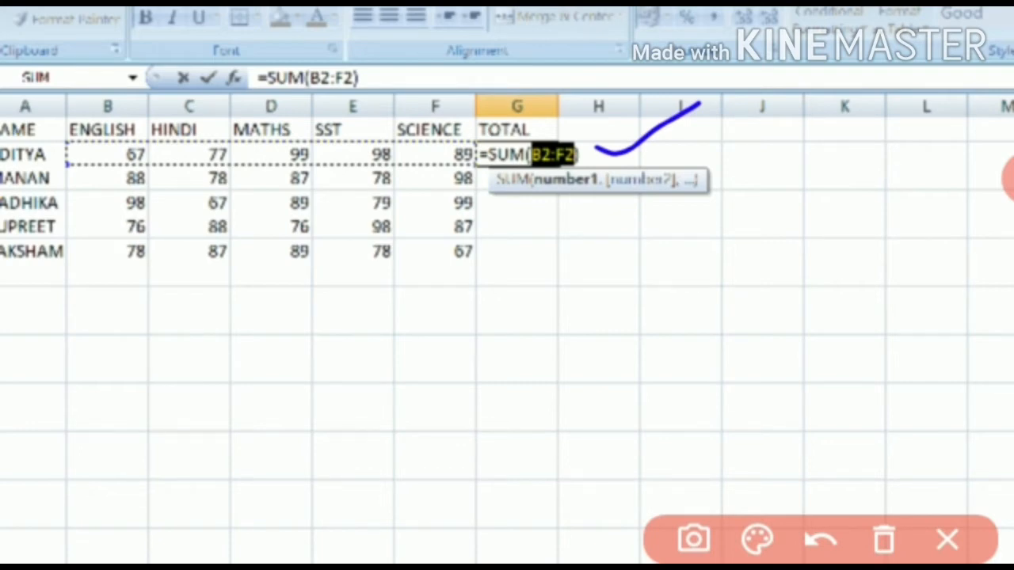
{"action": "mouse_move", "coordinate": [107, 76]}
{"action": "left_mouse_down"}
{"action": "mouse_move", "coordinate": [105, 142]}
{"action": "mouse_move", "coordinate": [150, 127]}
{"action": "left_mouse_up"}
{"action": "left_click_drag", "start_coordinate": [445, 72], "coordinate": [448, 147]}
{"action": "left_click_drag", "start_coordinate": [119, 151], "coordinate": [456, 145]}
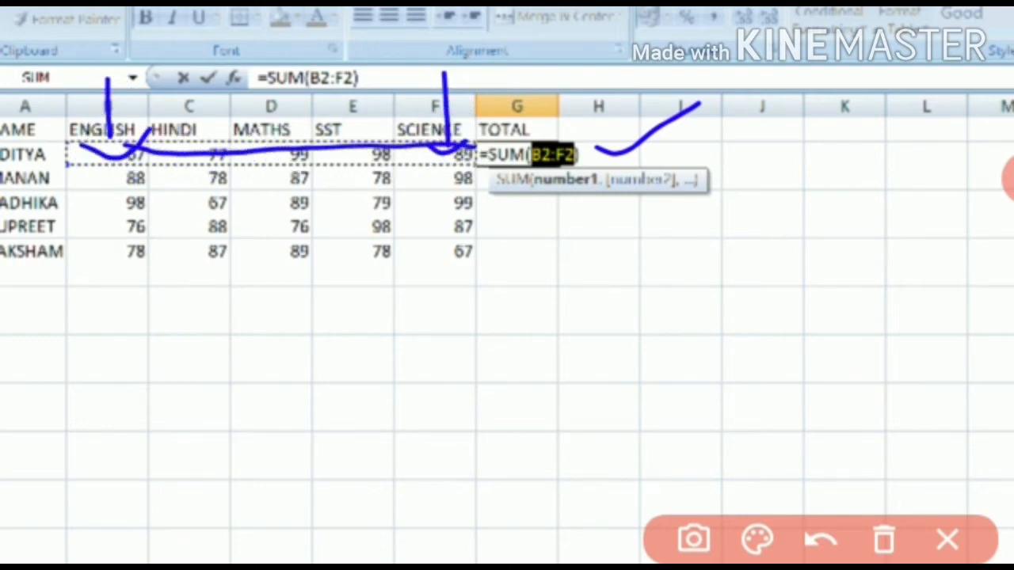
{"action": "left_click", "coordinate": [948, 539]}
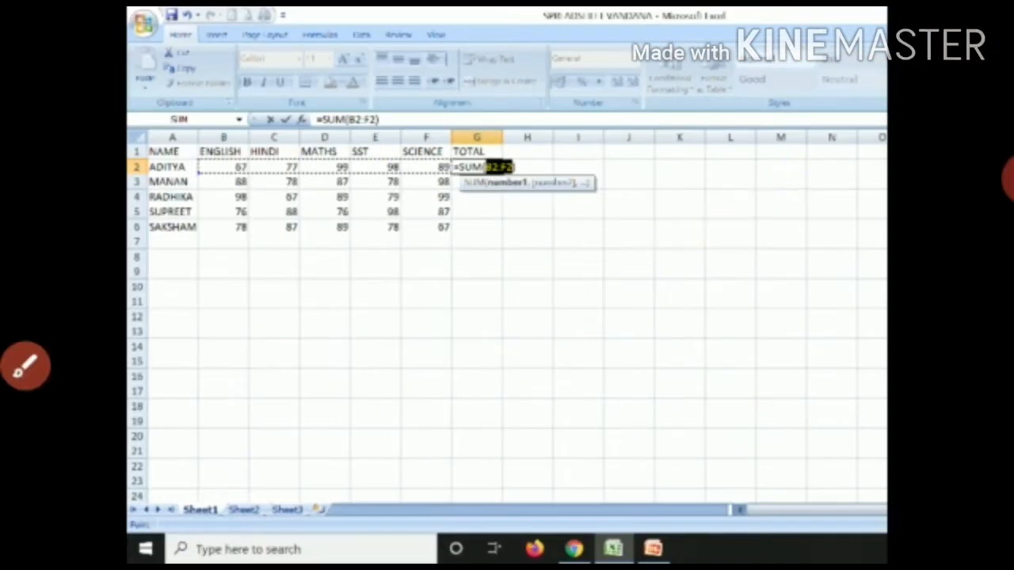
Enter the formula =SUM(B2:F2) in cell G2 to total the first student's marks.
{"action": "key", "text": "Return"}
{"action": "left_click_drag", "start_coordinate": [933, 395], "coordinate": [382, 497]}
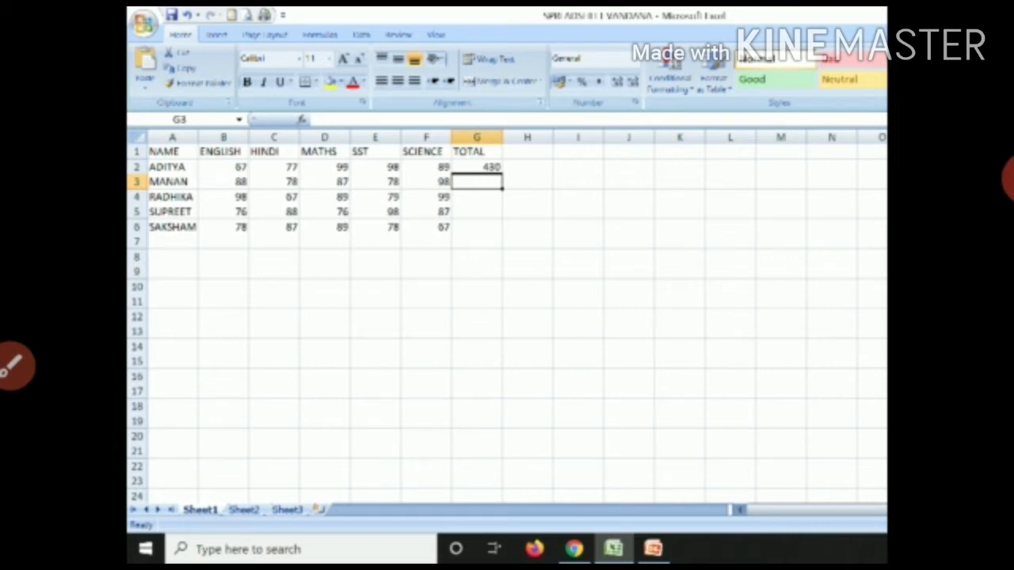
{"action": "left_click", "coordinate": [17, 366]}
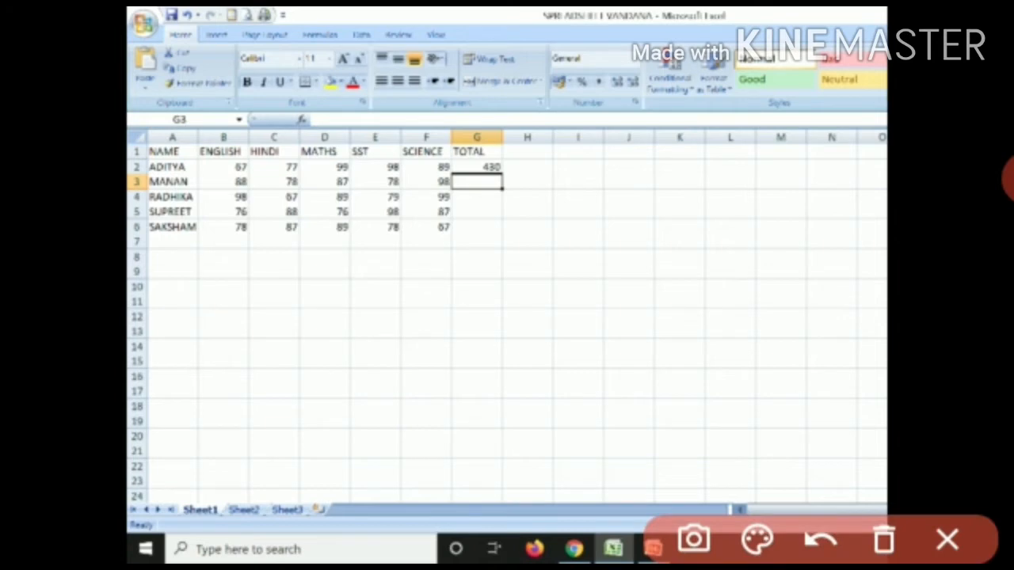
{"action": "mouse_move", "coordinate": [481, 149]}
{"action": "left_mouse_down"}
{"action": "mouse_move", "coordinate": [468, 170]}
{"action": "mouse_move", "coordinate": [516, 165]}
{"action": "mouse_move", "coordinate": [485, 148]}
{"action": "left_mouse_up"}
{"action": "mouse_move", "coordinate": [517, 158]}
{"action": "left_mouse_down"}
{"action": "mouse_move", "coordinate": [521, 194]}
{"action": "mouse_move", "coordinate": [545, 179]}
{"action": "left_mouse_up"}
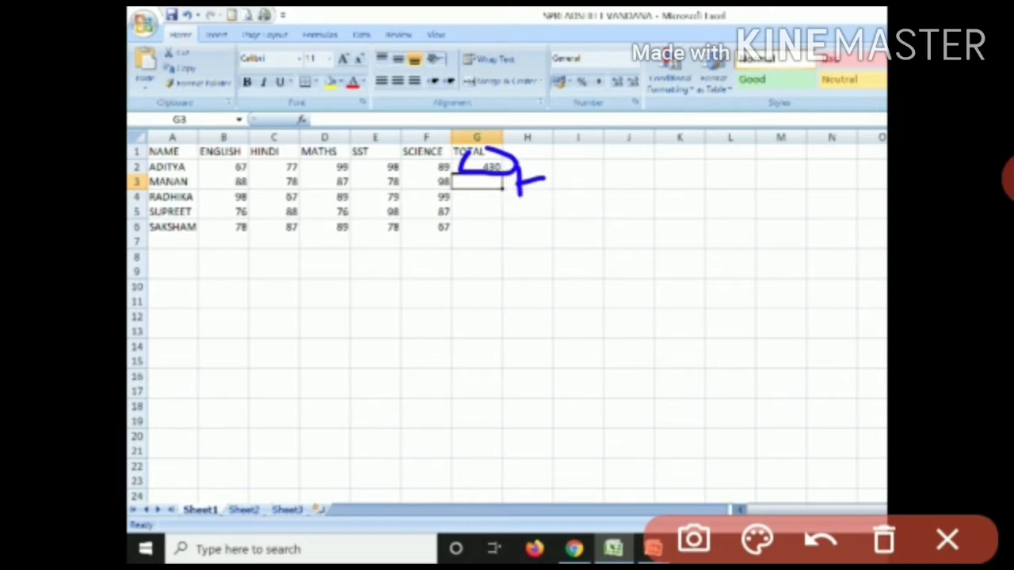
{"action": "left_click_drag", "start_coordinate": [499, 155], "coordinate": [506, 234]}
{"action": "mouse_move", "coordinate": [467, 208]}
{"action": "left_mouse_down"}
{"action": "mouse_move", "coordinate": [460, 251]}
{"action": "mouse_move", "coordinate": [512, 247]}
{"action": "mouse_move", "coordinate": [478, 215]}
{"action": "left_mouse_up"}
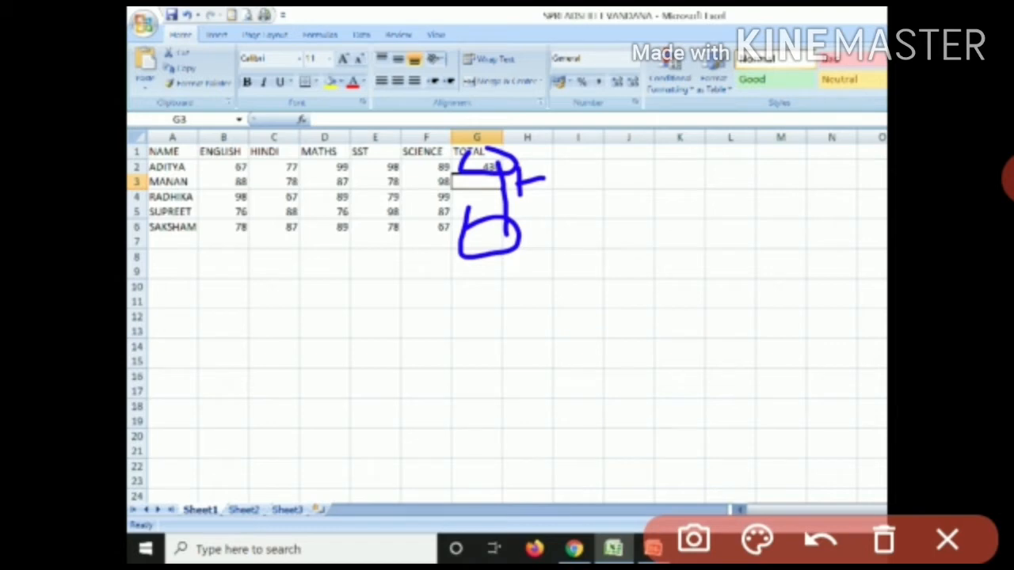
{"action": "left_click_drag", "start_coordinate": [295, 182], "coordinate": [507, 165]}
{"action": "left_click_drag", "start_coordinate": [293, 210], "coordinate": [493, 196]}
{"action": "left_click_drag", "start_coordinate": [294, 229], "coordinate": [493, 214]}
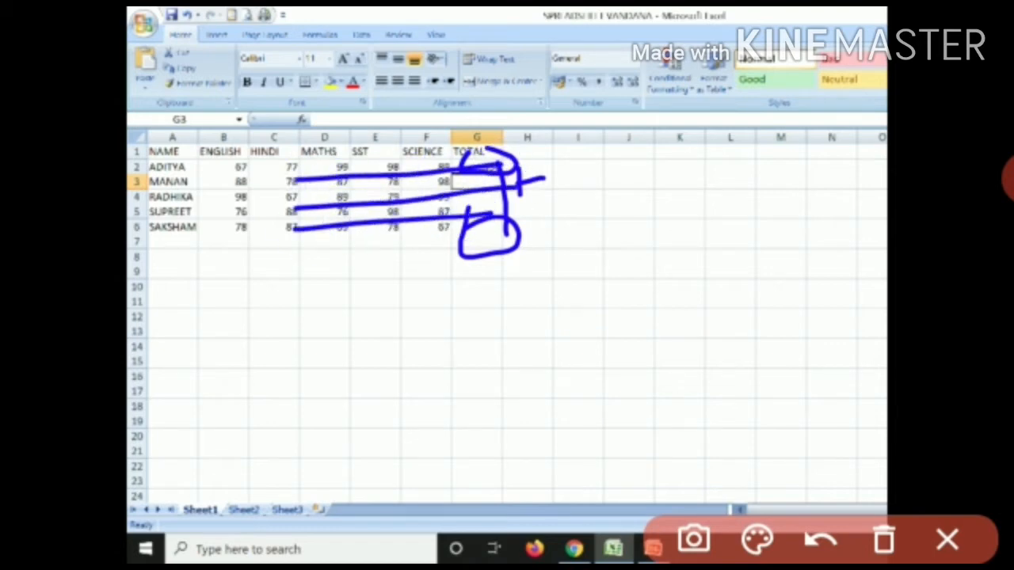
{"action": "left_click", "coordinate": [949, 539]}
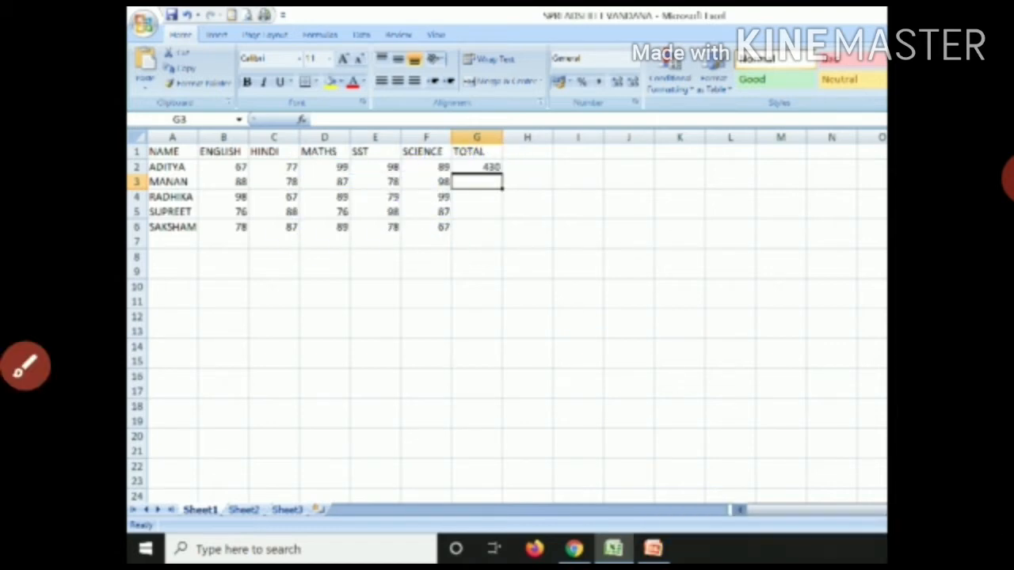
Fill the total formula from cell G2 down to G6 for the remaining students.
{"action": "left_click", "coordinate": [476, 168]}
{"action": "left_click_drag", "start_coordinate": [502, 174], "coordinate": [502, 232]}
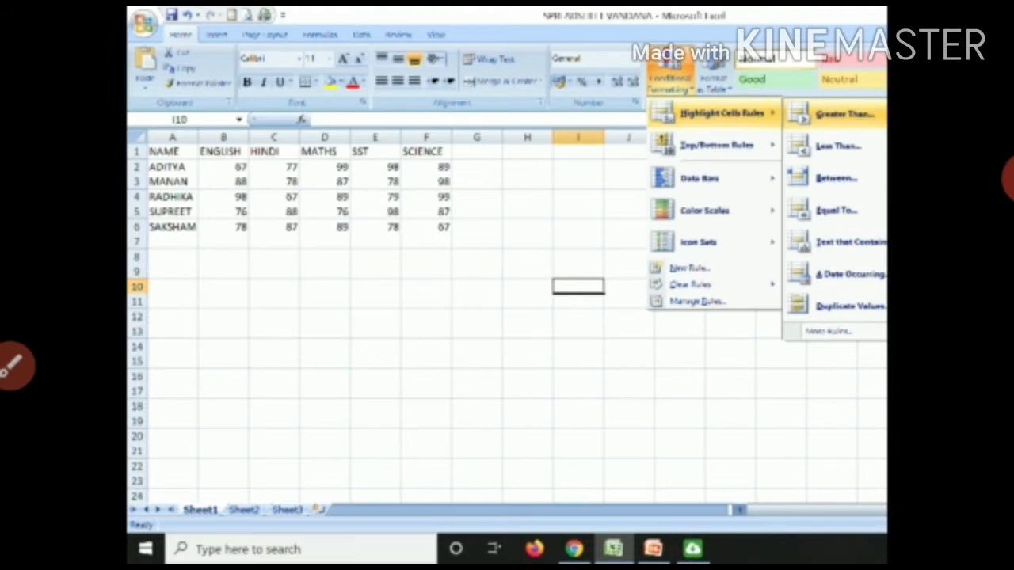
{"action": "left_click", "coordinate": [11, 366]}
{"action": "mouse_move", "coordinate": [115, 55]}
{"action": "left_mouse_down"}
{"action": "mouse_move", "coordinate": [180, 46]}
{"action": "mouse_move", "coordinate": [226, 22]}
{"action": "left_mouse_up"}
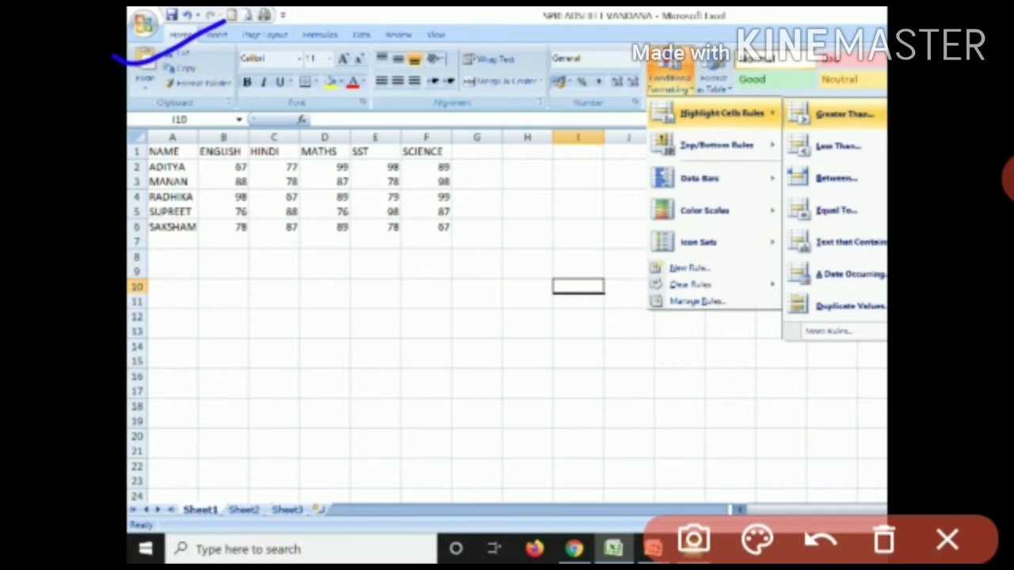
{"action": "mouse_move", "coordinate": [748, 16]}
{"action": "left_mouse_down"}
{"action": "mouse_move", "coordinate": [590, 40]}
{"action": "mouse_move", "coordinate": [602, 126]}
{"action": "mouse_move", "coordinate": [713, 103]}
{"action": "mouse_move", "coordinate": [689, 24]}
{"action": "mouse_move", "coordinate": [576, 60]}
{"action": "left_mouse_up"}
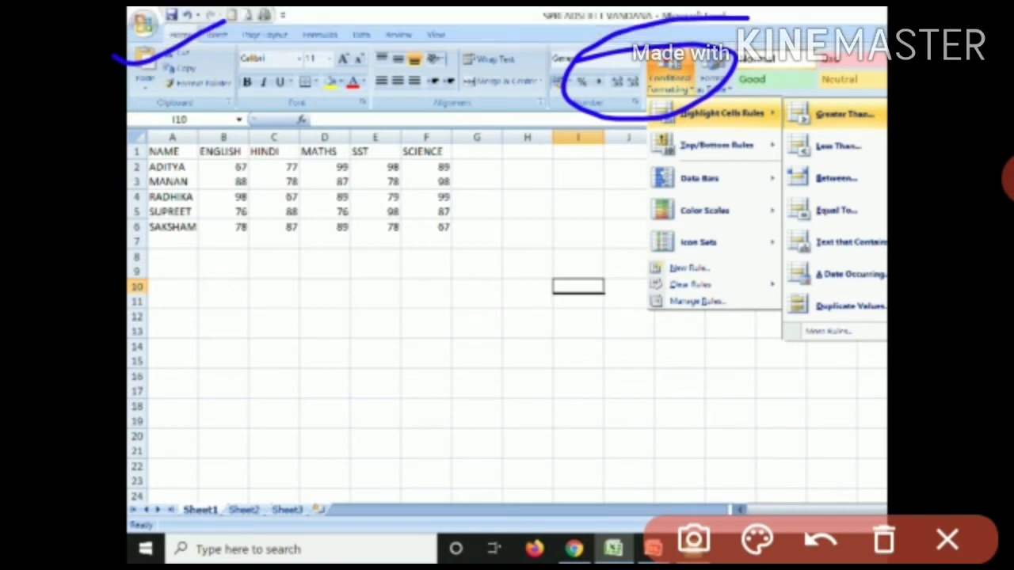
{"action": "mouse_move", "coordinate": [808, 118]}
{"action": "left_mouse_down"}
{"action": "mouse_move", "coordinate": [677, 95]}
{"action": "mouse_move", "coordinate": [615, 177]}
{"action": "mouse_move", "coordinate": [683, 333]}
{"action": "mouse_move", "coordinate": [804, 198]}
{"action": "mouse_move", "coordinate": [784, 99]}
{"action": "left_mouse_up"}
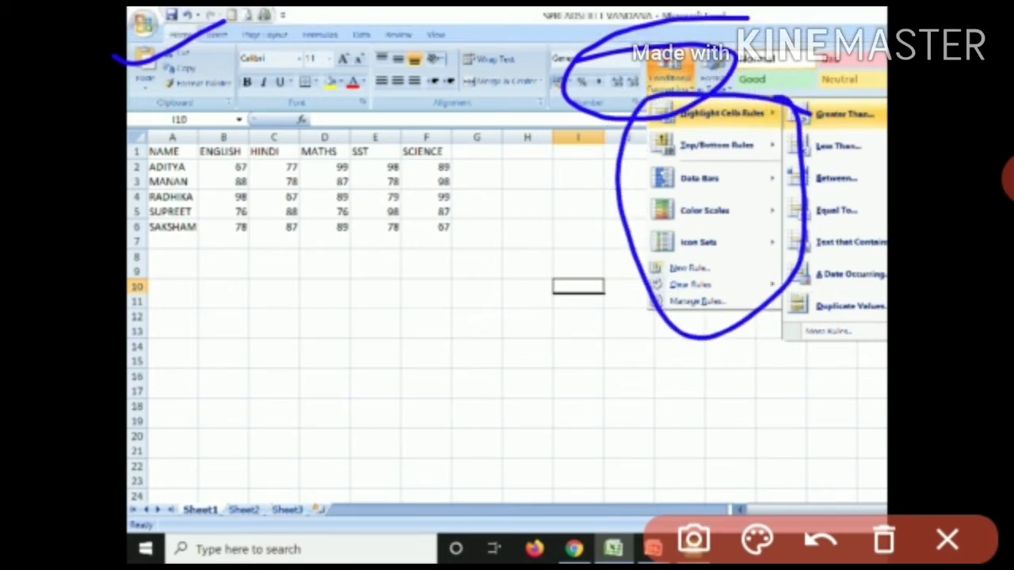
{"action": "left_click_drag", "start_coordinate": [567, 145], "coordinate": [633, 117]}
{"action": "left_click_drag", "start_coordinate": [574, 199], "coordinate": [657, 158]}
{"action": "left_click_drag", "start_coordinate": [596, 263], "coordinate": [657, 216]}
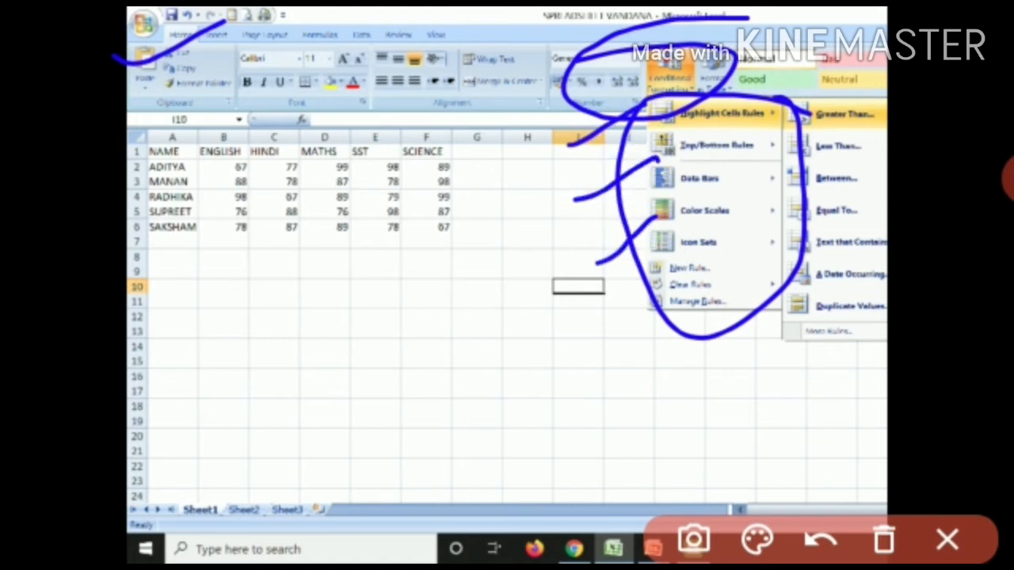
{"action": "left_click_drag", "start_coordinate": [626, 314], "coordinate": [667, 281]}
{"action": "left_click_drag", "start_coordinate": [769, 125], "coordinate": [868, 102]}
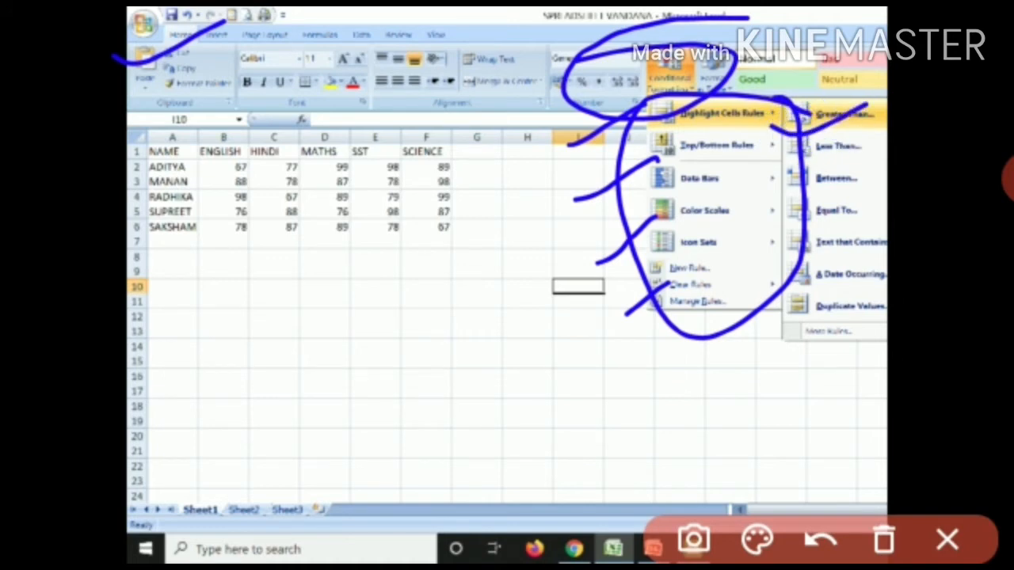
{"action": "left_click_drag", "start_coordinate": [174, 166], "coordinate": [247, 168]}
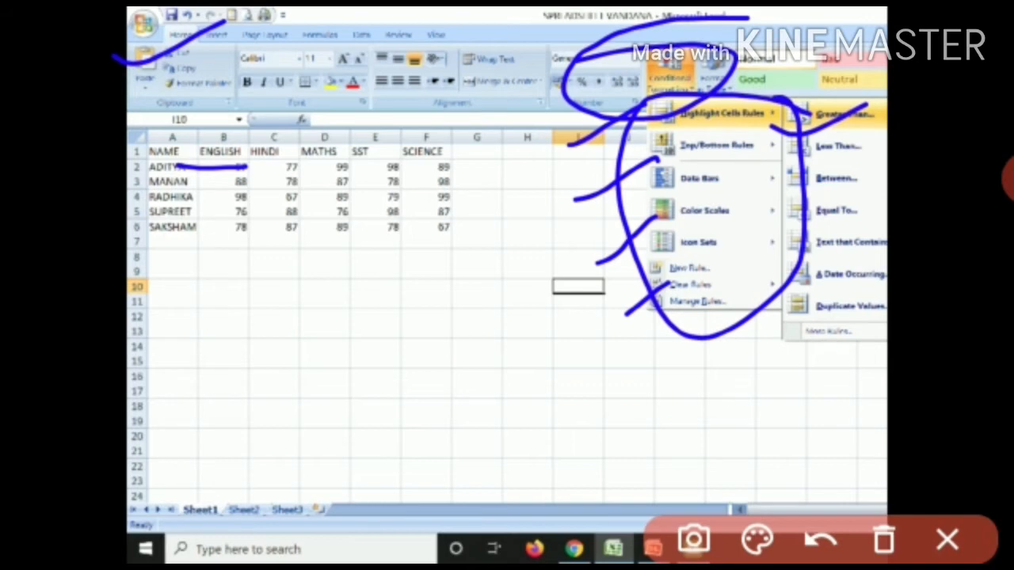
{"action": "mouse_move", "coordinate": [212, 158]}
{"action": "left_mouse_down"}
{"action": "mouse_move", "coordinate": [252, 175]}
{"action": "mouse_move", "coordinate": [450, 173]}
{"action": "mouse_move", "coordinate": [439, 146]}
{"action": "mouse_move", "coordinate": [260, 176]}
{"action": "mouse_move", "coordinate": [212, 171]}
{"action": "left_mouse_up"}
{"action": "left_click", "coordinate": [948, 541]}
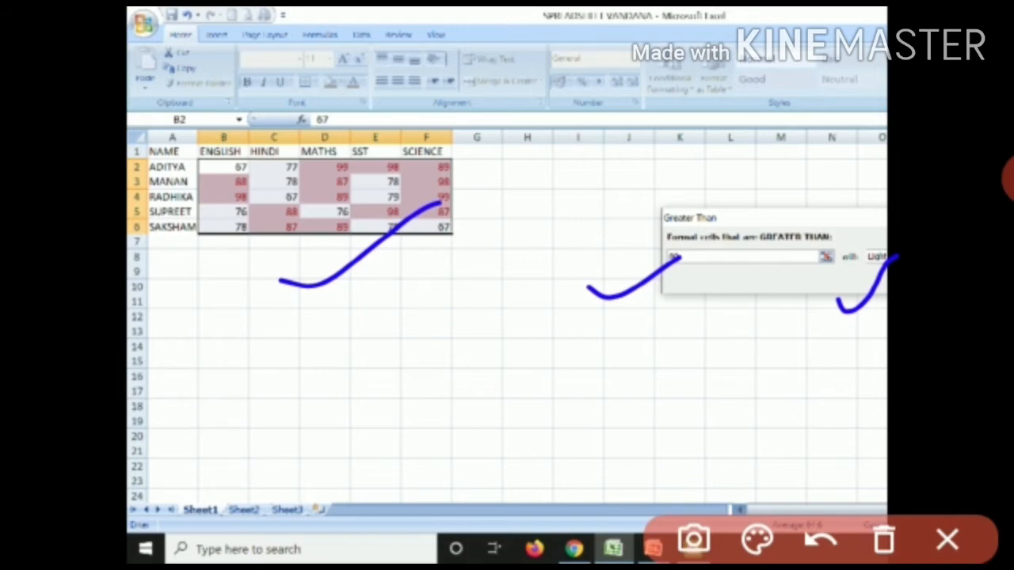
{"action": "left_click_drag", "start_coordinate": [216, 287], "coordinate": [357, 241]}
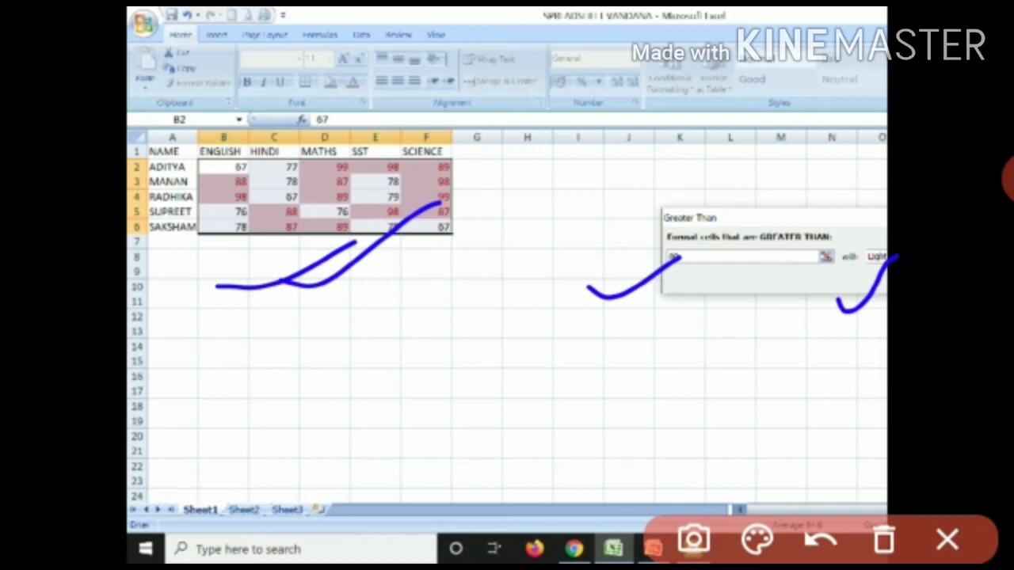
{"action": "left_click", "coordinate": [948, 539]}
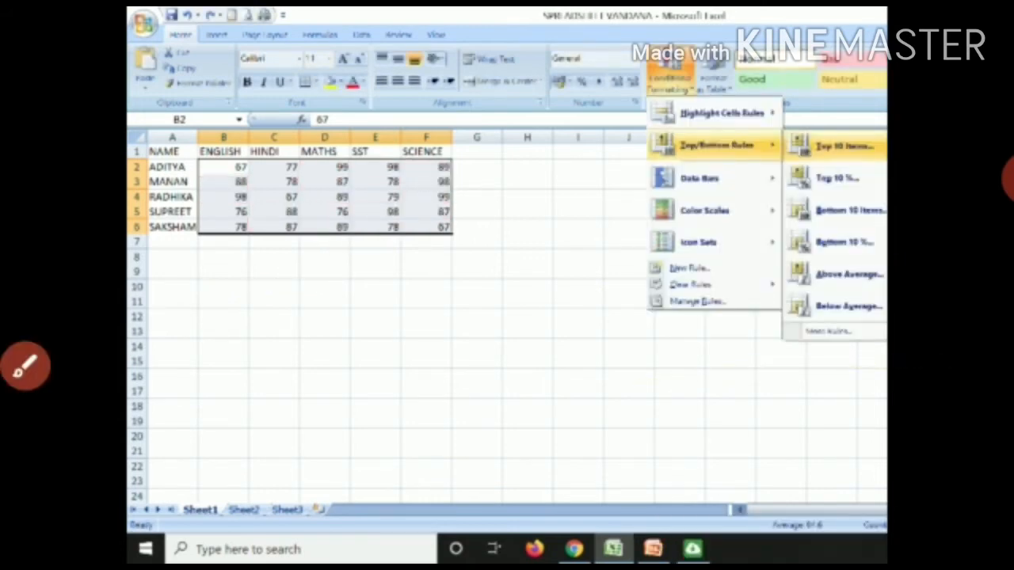
{"action": "left_click", "coordinate": [27, 366]}
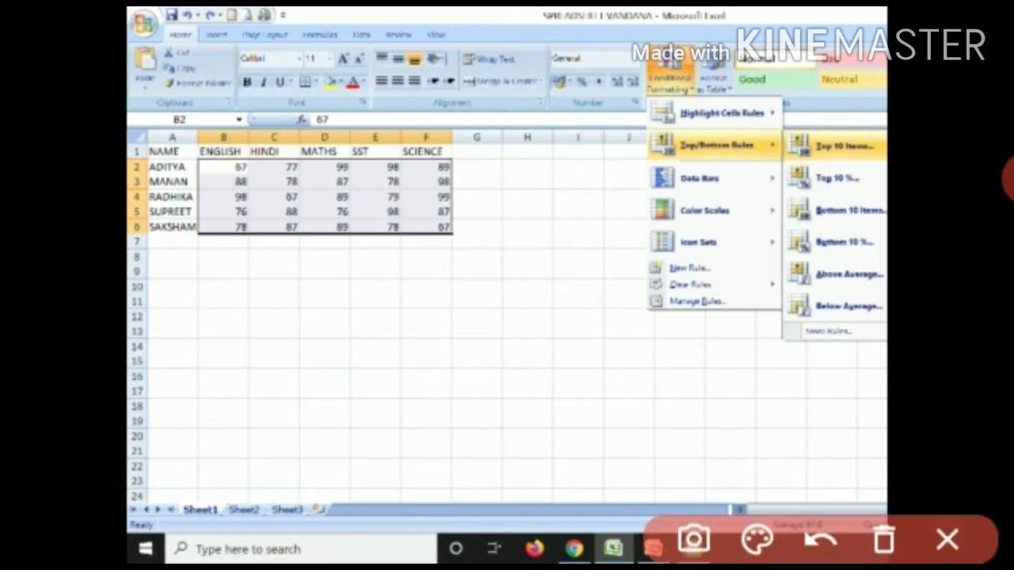
{"action": "left_click_drag", "start_coordinate": [572, 169], "coordinate": [667, 146]}
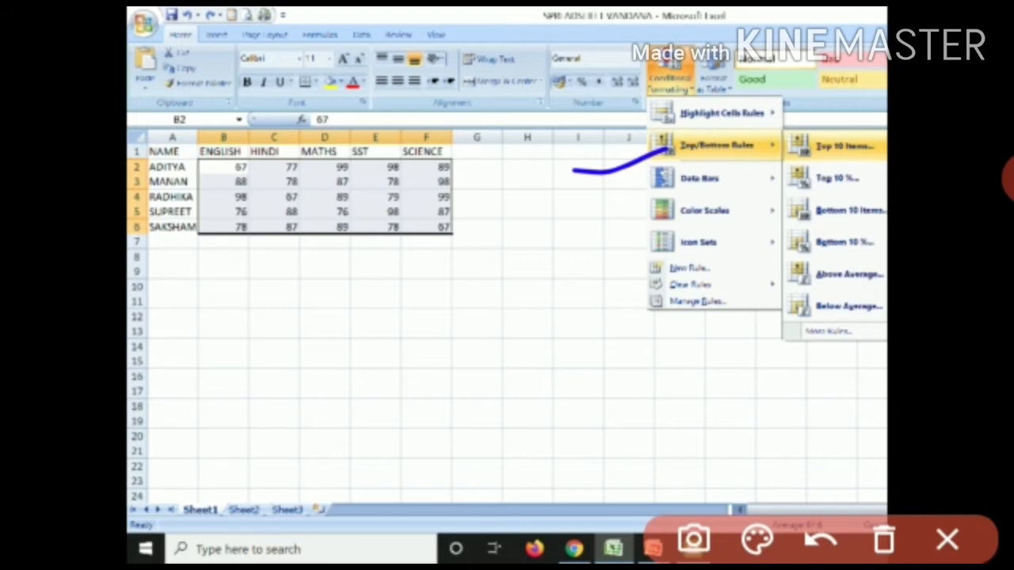
{"action": "left_click_drag", "start_coordinate": [742, 167], "coordinate": [832, 125]}
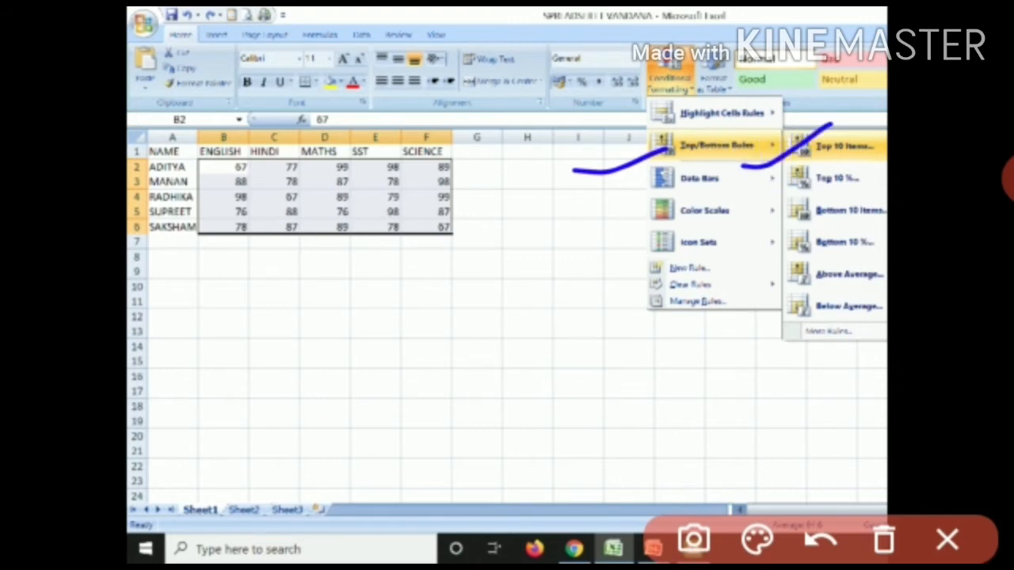
{"action": "left_click", "coordinate": [947, 540]}
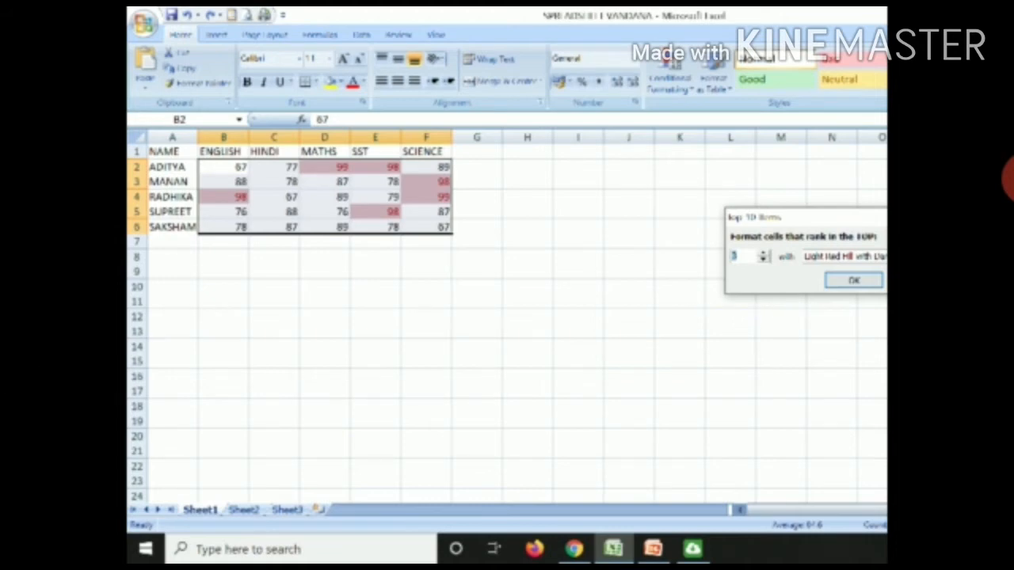
{"action": "left_click", "coordinate": [12, 364]}
{"action": "left_click_drag", "start_coordinate": [752, 238], "coordinate": [830, 201]}
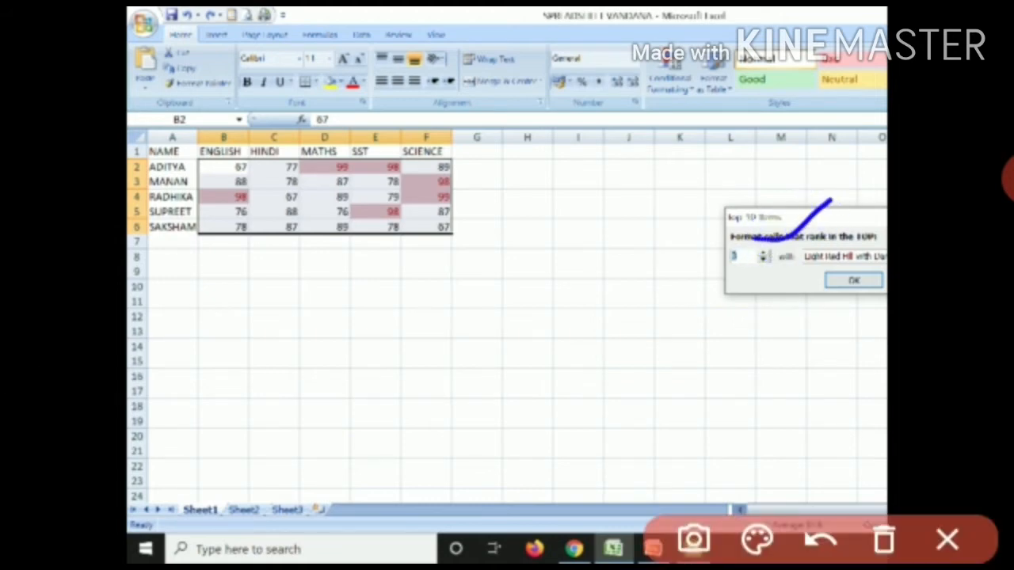
{"action": "left_click_drag", "start_coordinate": [701, 291], "coordinate": [766, 272]}
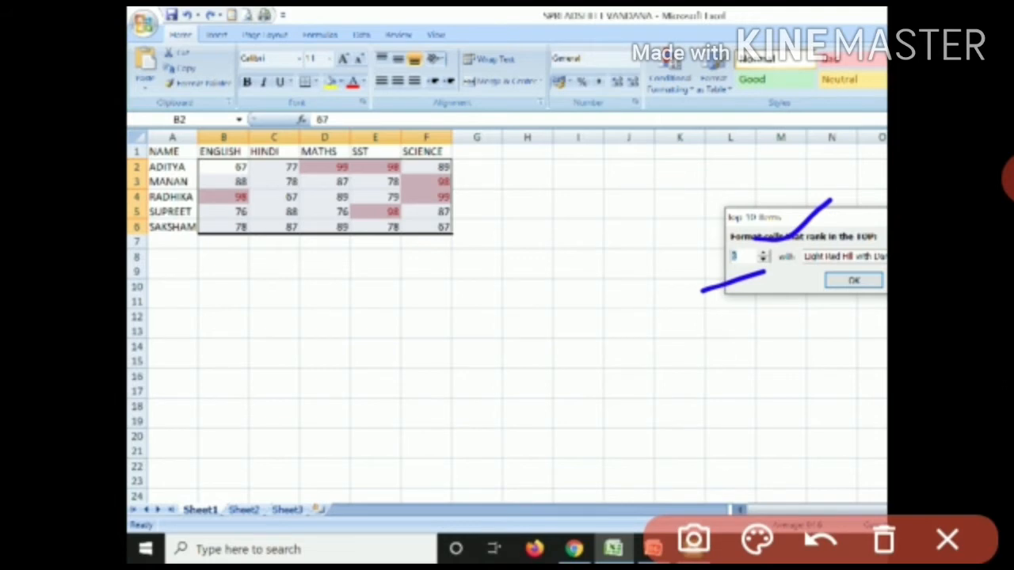
{"action": "left_click_drag", "start_coordinate": [788, 329], "coordinate": [884, 279]}
{"action": "left_click_drag", "start_coordinate": [198, 274], "coordinate": [331, 220]}
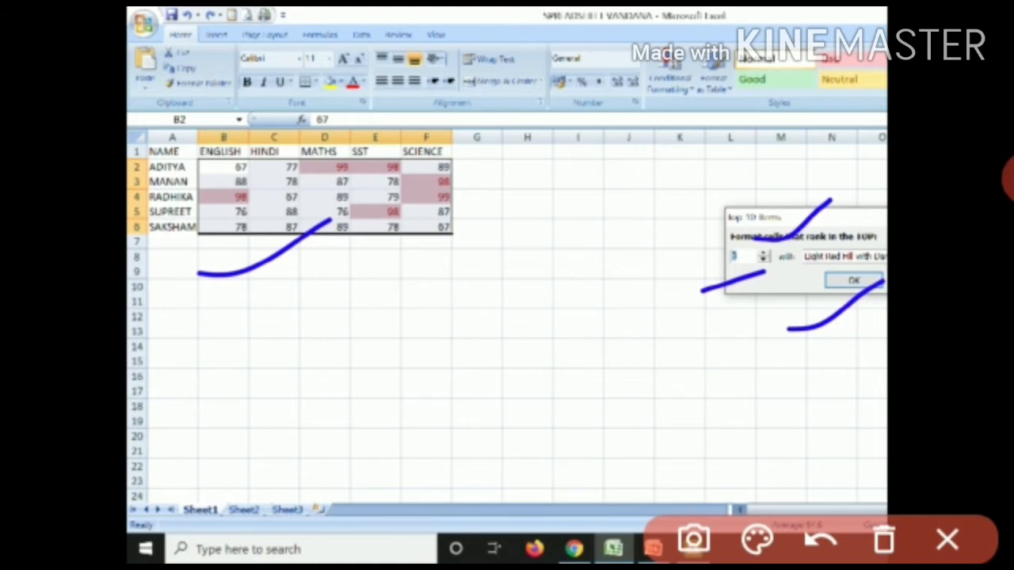
{"action": "left_click", "coordinate": [948, 540]}
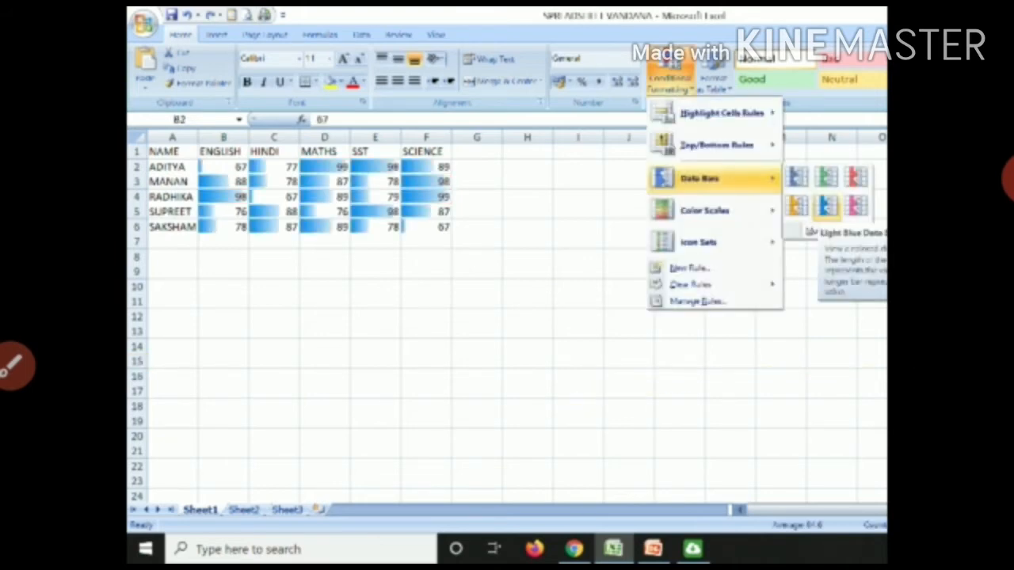
Underline the data-bar cells below the ENGLISH to SST columns and the 98 and 99 marks under SCIENCE with the annotation pen.
{"action": "left_click", "coordinate": [15, 365]}
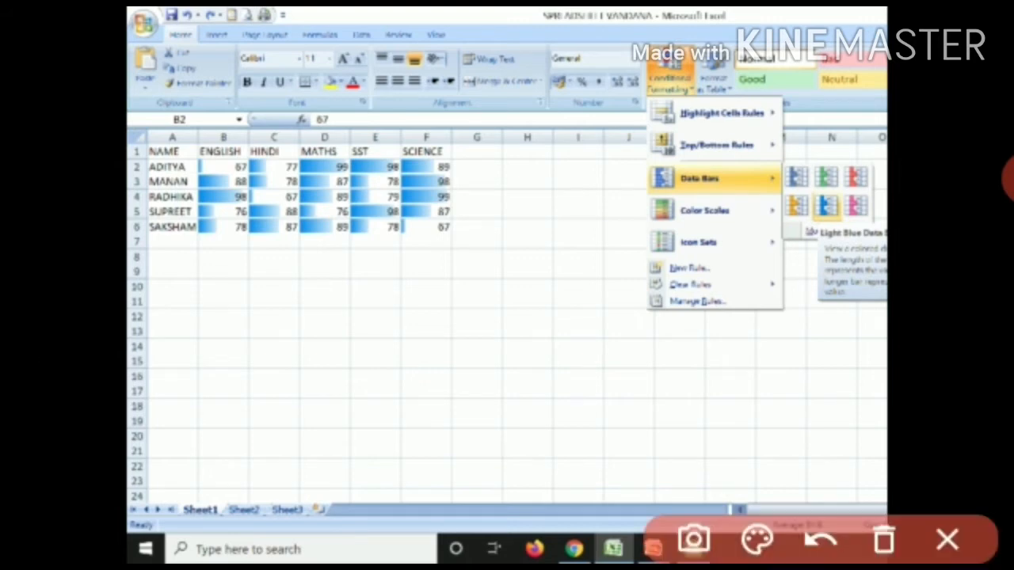
{"action": "left_click_drag", "start_coordinate": [190, 236], "coordinate": [398, 249]}
{"action": "left_click_drag", "start_coordinate": [225, 292], "coordinate": [251, 286]}
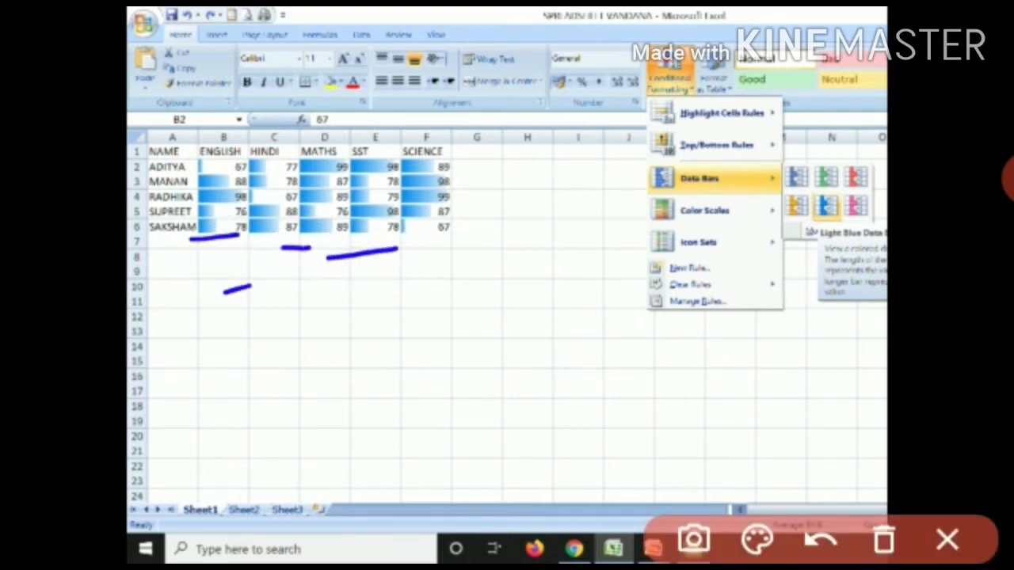
{"action": "left_click_drag", "start_coordinate": [402, 189], "coordinate": [462, 172]}
{"action": "left_click_drag", "start_coordinate": [386, 213], "coordinate": [462, 200]}
Sketch a long bar beside a handwritten 98 and a shorter bar beside 78 below the table, and close the annotation.
{"action": "mouse_move", "coordinate": [283, 317]}
{"action": "left_mouse_down"}
{"action": "mouse_move", "coordinate": [288, 357]}
{"action": "mouse_move", "coordinate": [337, 361]}
{"action": "mouse_move", "coordinate": [369, 328]}
{"action": "mouse_move", "coordinate": [420, 328]}
{"action": "mouse_move", "coordinate": [420, 357]}
{"action": "mouse_move", "coordinate": [330, 367]}
{"action": "left_mouse_up"}
{"action": "mouse_move", "coordinate": [501, 316]}
{"action": "left_mouse_down"}
{"action": "mouse_move", "coordinate": [529, 321]}
{"action": "mouse_move", "coordinate": [507, 335]}
{"action": "mouse_move", "coordinate": [520, 388]}
{"action": "left_mouse_up"}
{"action": "mouse_move", "coordinate": [590, 320]}
{"action": "left_mouse_down"}
{"action": "mouse_move", "coordinate": [578, 333]}
{"action": "mouse_move", "coordinate": [591, 379]}
{"action": "mouse_move", "coordinate": [585, 366]}
{"action": "left_mouse_up"}
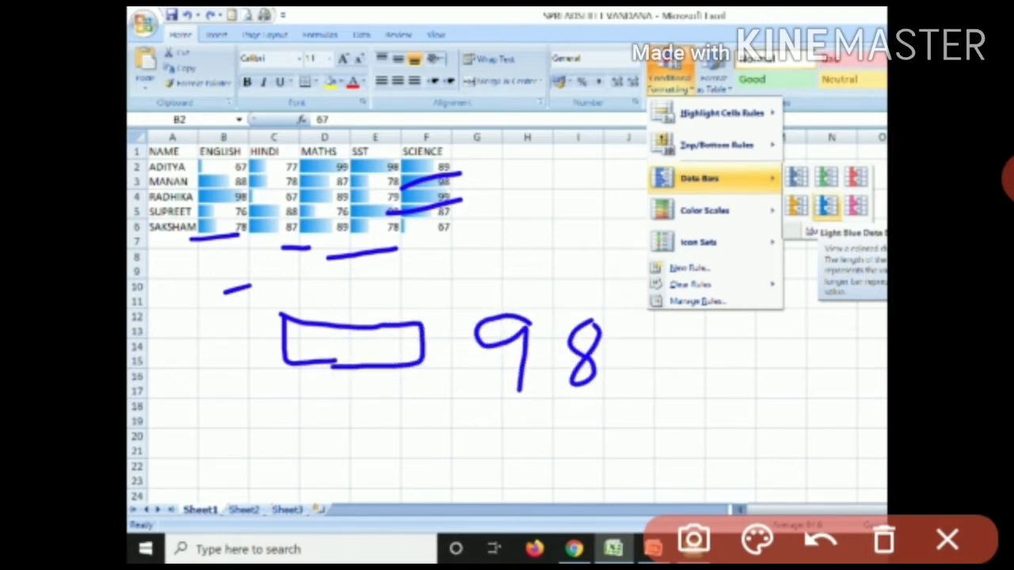
{"action": "mouse_move", "coordinate": [273, 320]}
{"action": "left_mouse_down"}
{"action": "mouse_move", "coordinate": [452, 328]}
{"action": "mouse_move", "coordinate": [465, 371]}
{"action": "mouse_move", "coordinate": [325, 367]}
{"action": "left_mouse_up"}
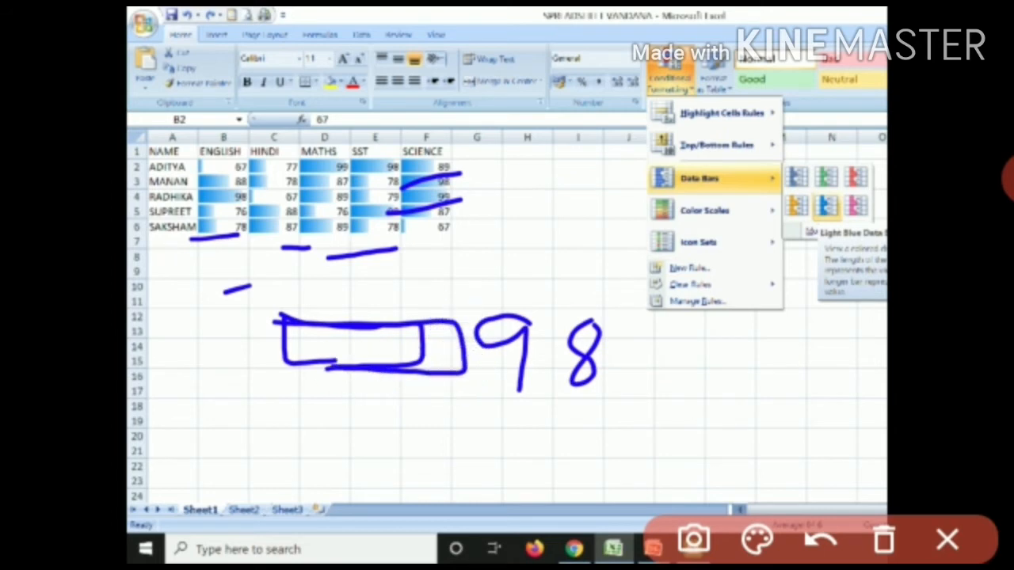
{"action": "left_click_drag", "start_coordinate": [471, 424], "coordinate": [505, 469]}
{"action": "mouse_move", "coordinate": [582, 411]}
{"action": "left_mouse_down"}
{"action": "mouse_move", "coordinate": [554, 441]}
{"action": "mouse_move", "coordinate": [572, 414]}
{"action": "left_mouse_up"}
{"action": "mouse_move", "coordinate": [290, 412]}
{"action": "left_mouse_down"}
{"action": "mouse_move", "coordinate": [288, 431]}
{"action": "mouse_move", "coordinate": [361, 453]}
{"action": "mouse_move", "coordinate": [366, 415]}
{"action": "mouse_move", "coordinate": [327, 410]}
{"action": "left_mouse_up"}
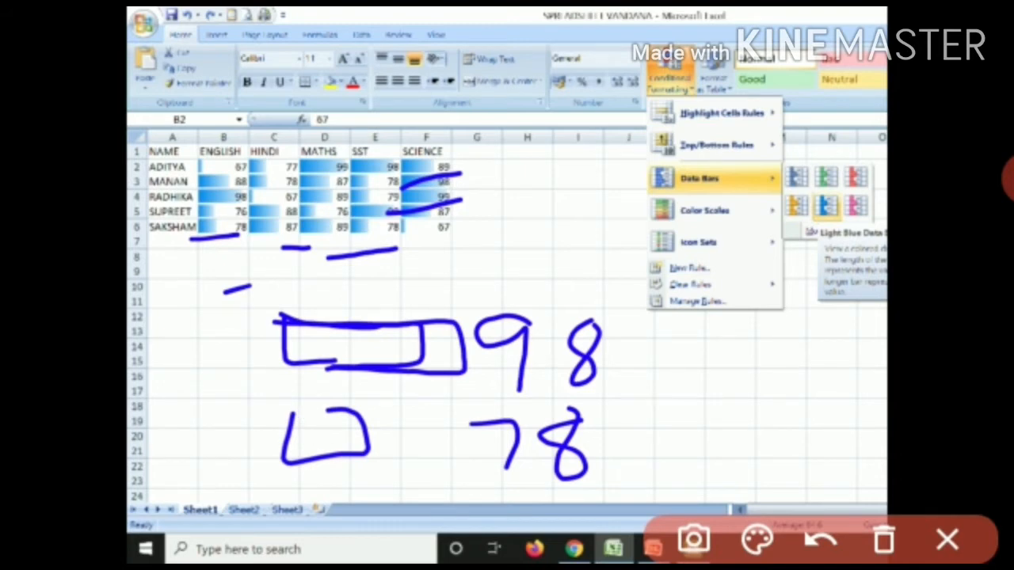
{"action": "left_click", "coordinate": [949, 540]}
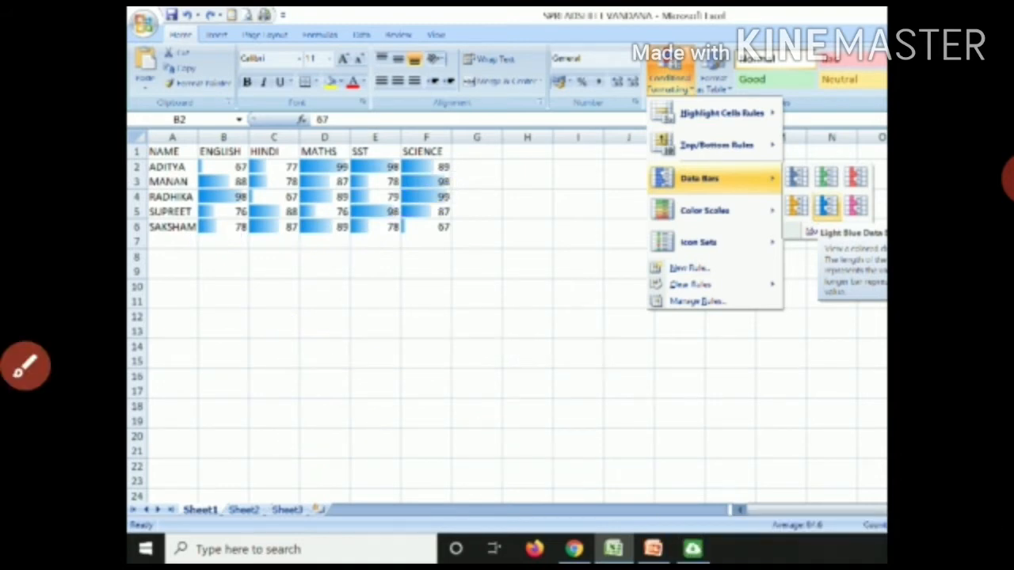
Move past the Color Scales example to the Freeze Panes example and mark View and Freeze Panes with the annotation pen.
{"action": "left_click_drag", "start_coordinate": [784, 387], "coordinate": [444, 387]}
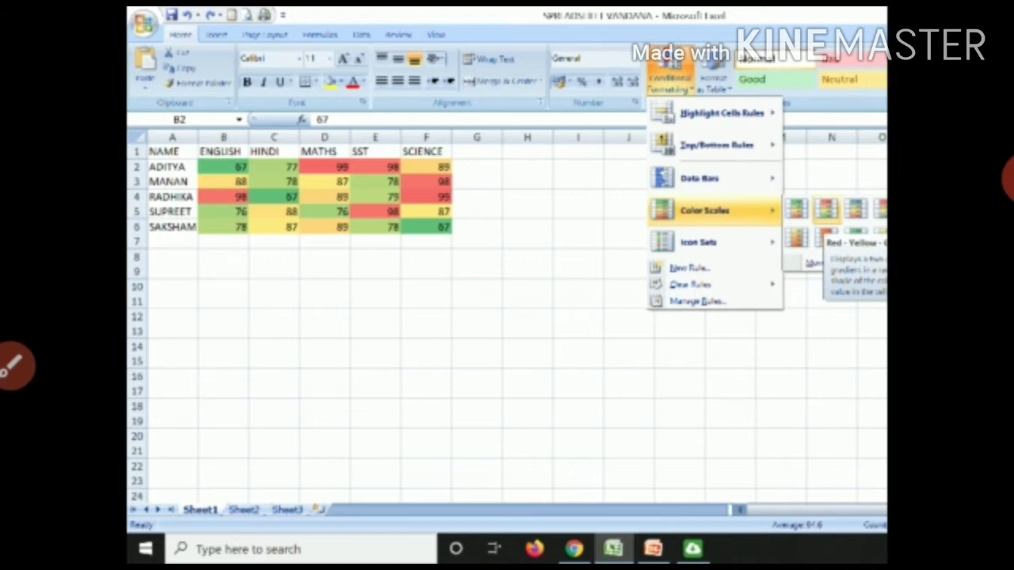
{"action": "left_click_drag", "start_coordinate": [923, 384], "coordinate": [556, 441]}
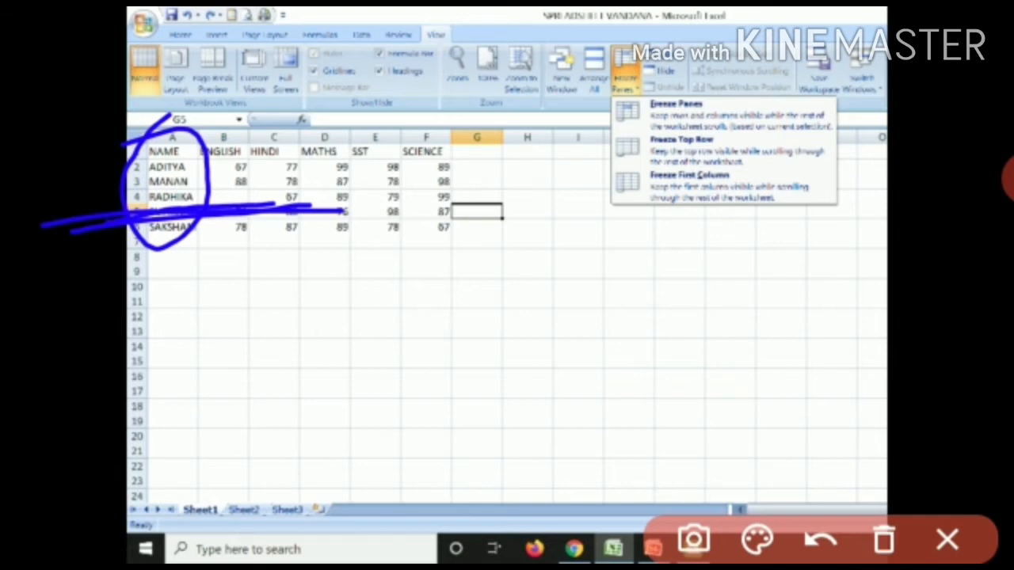
{"action": "left_click_drag", "start_coordinate": [399, 49], "coordinate": [477, 23]}
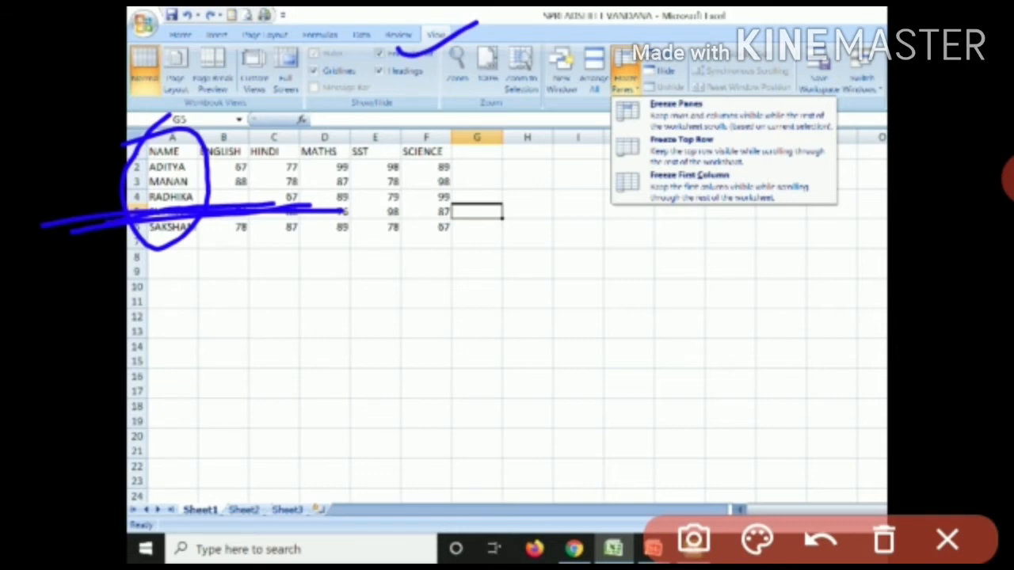
{"action": "mouse_move", "coordinate": [669, 19]}
{"action": "left_mouse_down"}
{"action": "mouse_move", "coordinate": [611, 46]}
{"action": "mouse_move", "coordinate": [555, 99]}
{"action": "mouse_move", "coordinate": [626, 141]}
{"action": "mouse_move", "coordinate": [685, 85]}
{"action": "mouse_move", "coordinate": [682, 49]}
{"action": "left_mouse_up"}
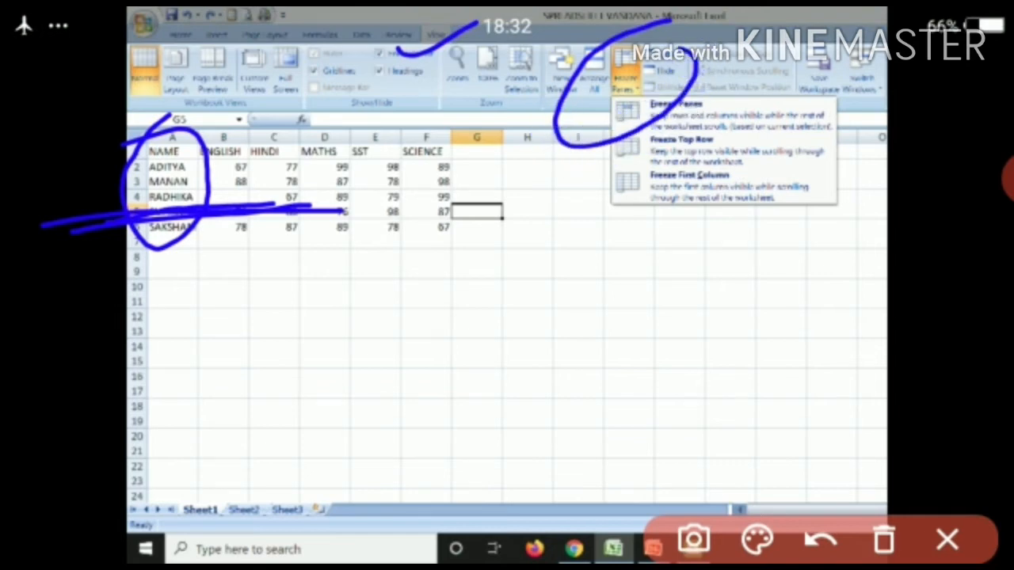
{"action": "left_click", "coordinate": [948, 539]}
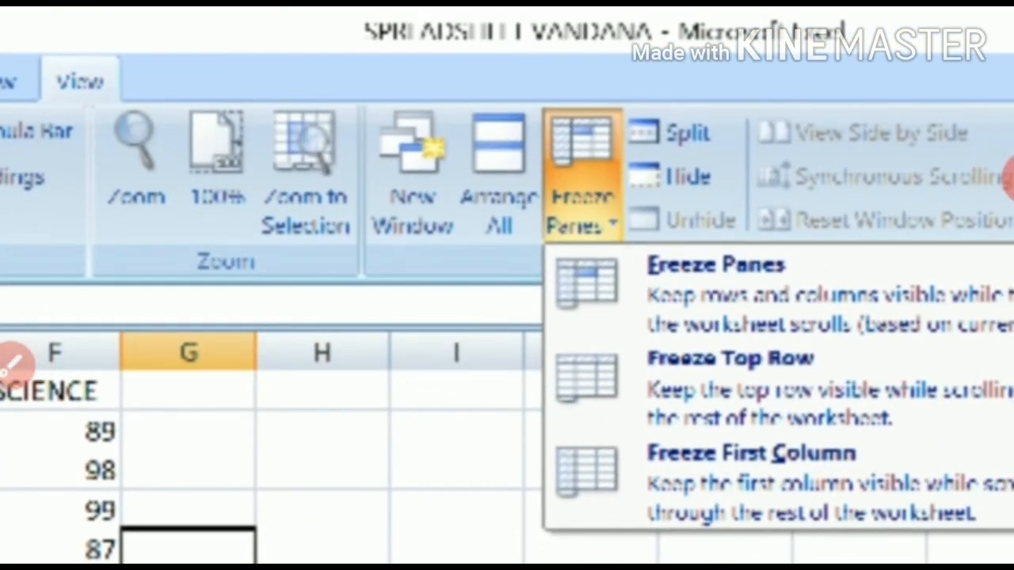
Mark Freeze Panes, Freeze Top Row and Freeze First Column on the enlarged example, and circle Freeze First Column.
{"action": "left_click", "coordinate": [15, 364]}
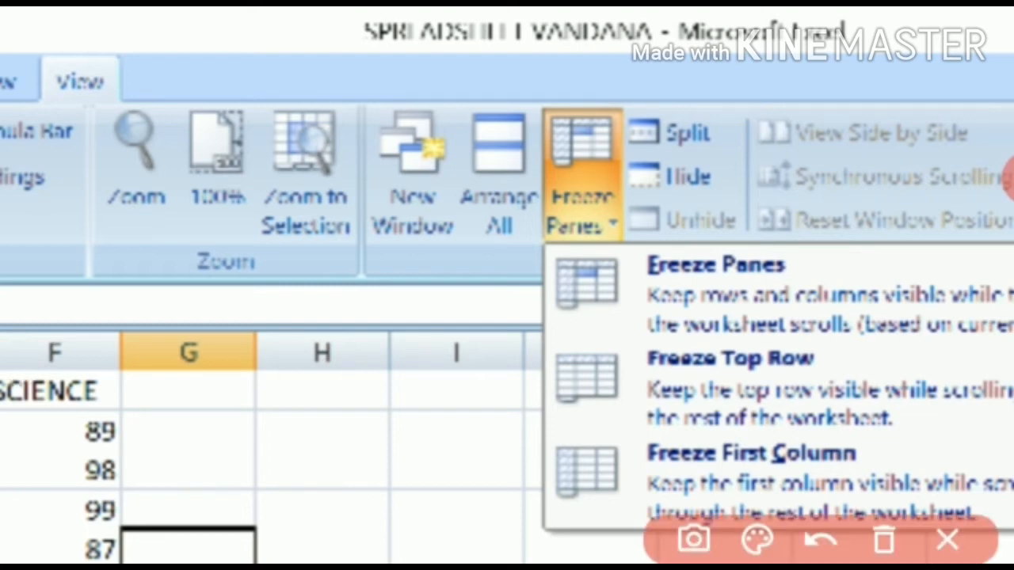
{"action": "left_click_drag", "start_coordinate": [489, 251], "coordinate": [612, 199]}
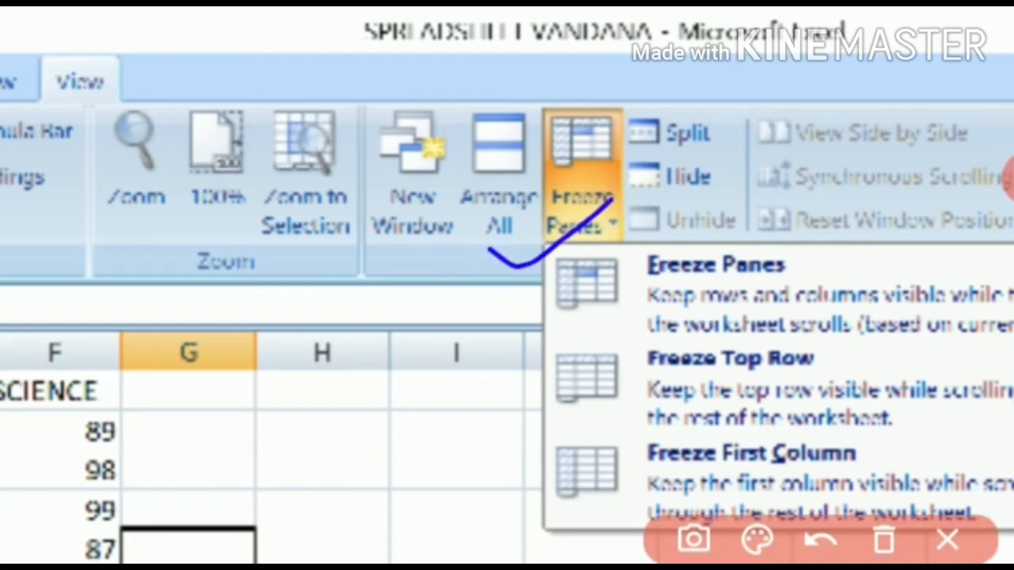
{"action": "left_click_drag", "start_coordinate": [472, 321], "coordinate": [705, 247]}
{"action": "left_click_drag", "start_coordinate": [469, 434], "coordinate": [706, 350]}
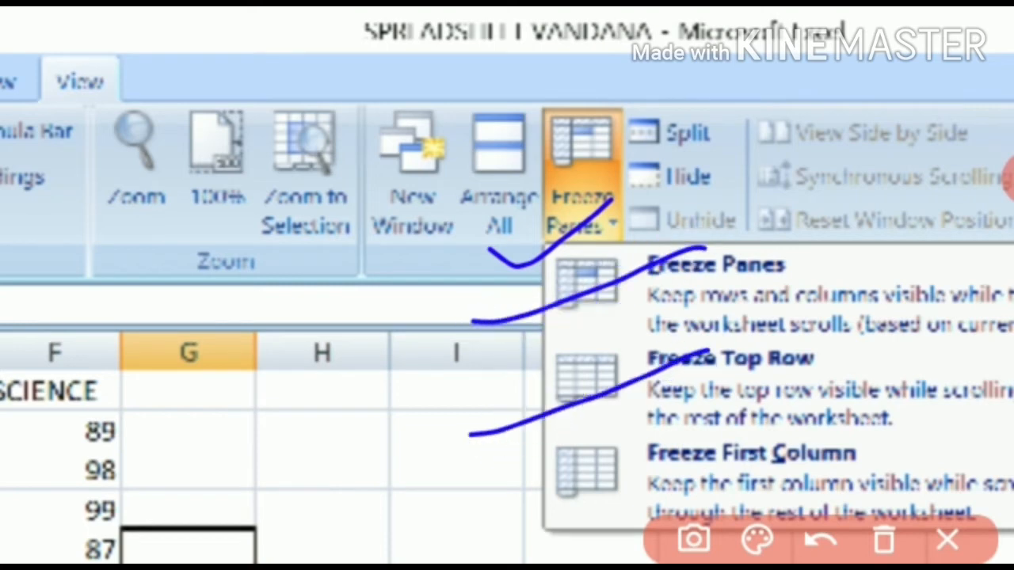
{"action": "left_click_drag", "start_coordinate": [507, 499], "coordinate": [691, 453]}
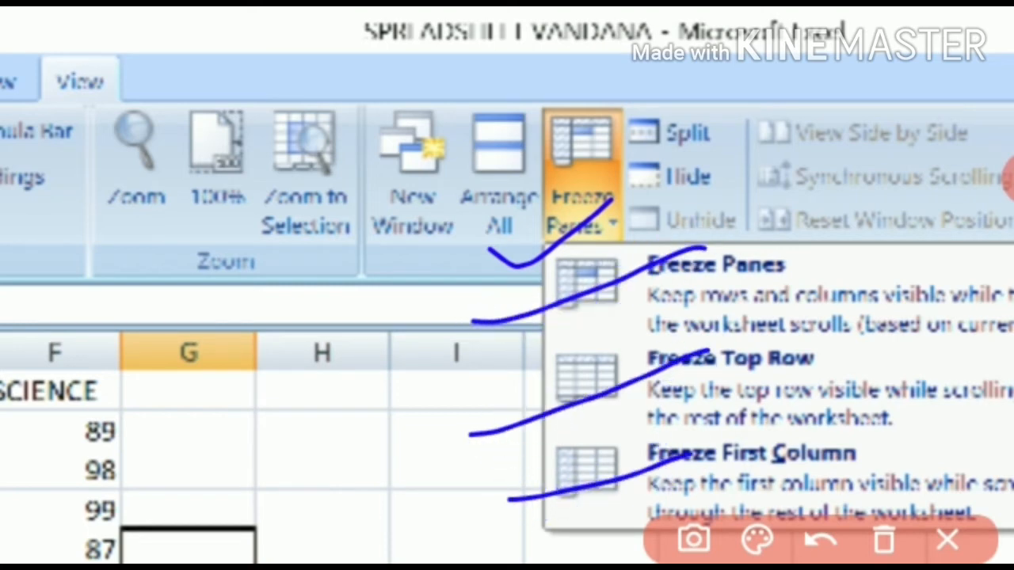
{"action": "mouse_move", "coordinate": [924, 439]}
{"action": "left_mouse_down"}
{"action": "mouse_move", "coordinate": [618, 450]}
{"action": "mouse_move", "coordinate": [659, 516]}
{"action": "mouse_move", "coordinate": [971, 444]}
{"action": "left_mouse_up"}
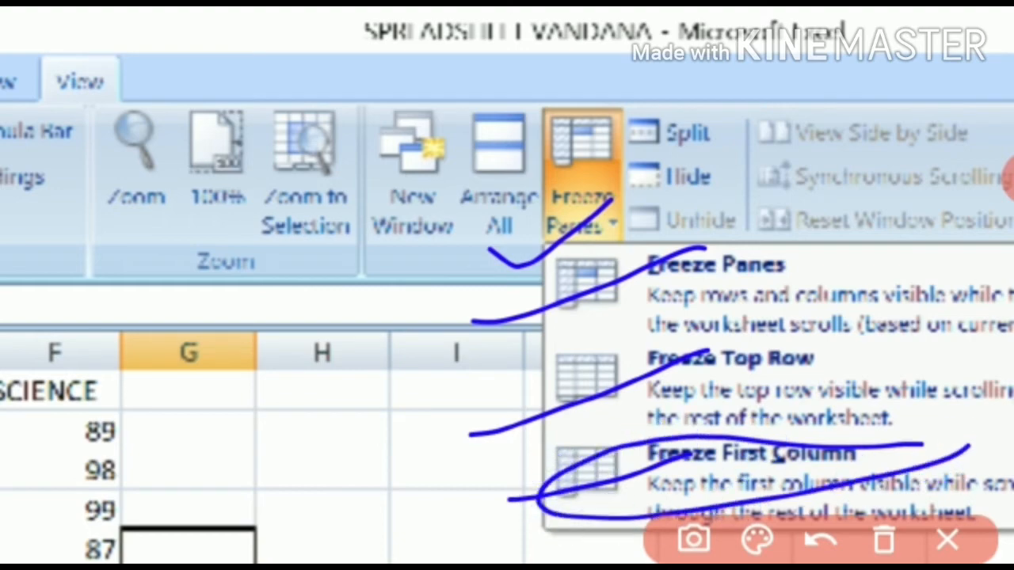
{"action": "left_click", "coordinate": [947, 540]}
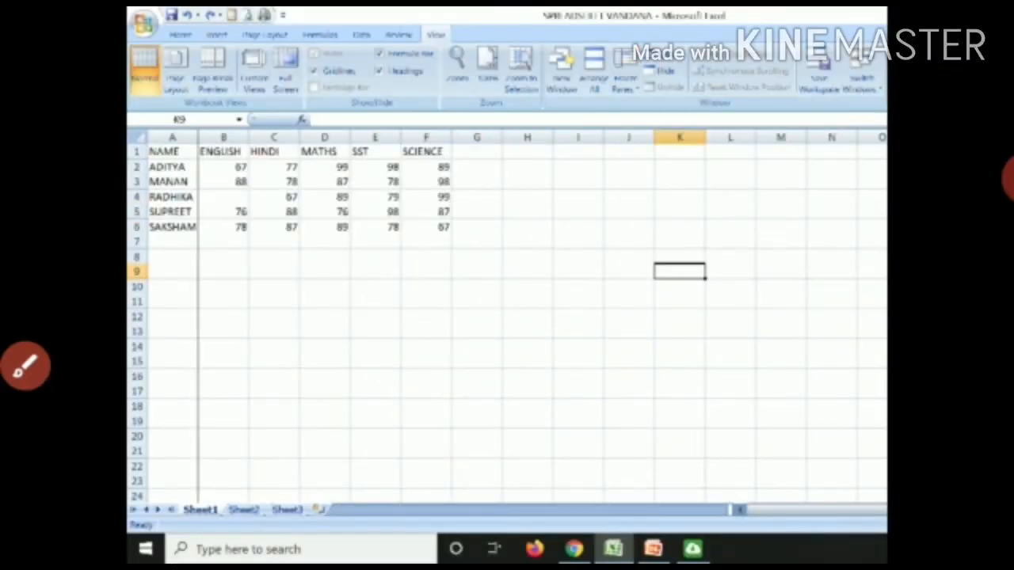
Trace the freeze line beside column A, underline the marks and mark the horizontal scroll bar with the annotation pen.
{"action": "left_click", "coordinate": [25, 366]}
{"action": "left_click_drag", "start_coordinate": [205, 141], "coordinate": [210, 479]}
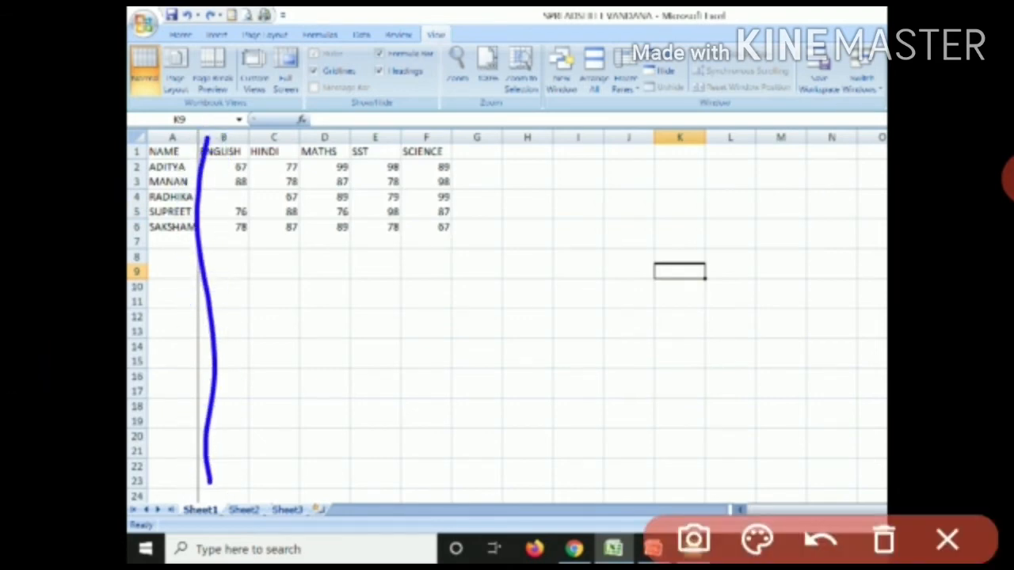
{"action": "left_click_drag", "start_coordinate": [461, 252], "coordinate": [468, 252]}
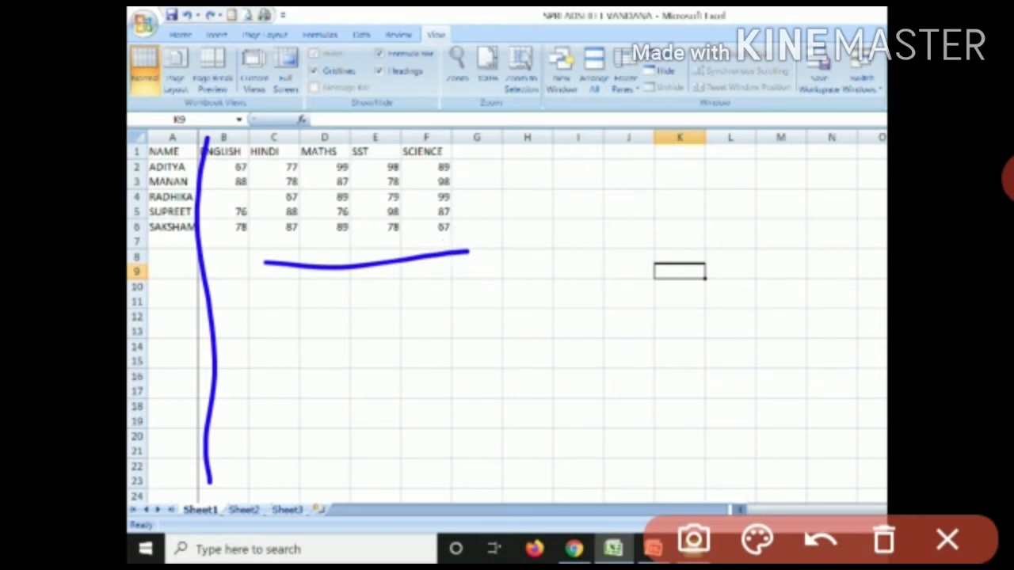
{"action": "left_click_drag", "start_coordinate": [156, 129], "coordinate": [176, 366]}
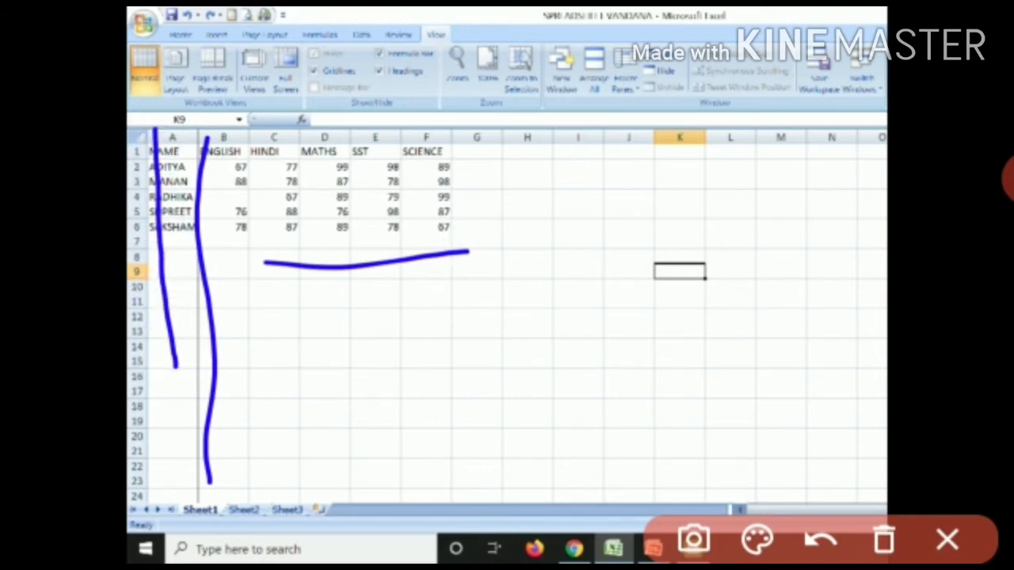
{"action": "left_click_drag", "start_coordinate": [732, 493], "coordinate": [855, 476]}
Draw strokes across the marks in rows 5 and 6 to illustrate scrolling beside the frozen names column.
{"action": "left_click_drag", "start_coordinate": [388, 189], "coordinate": [416, 201]}
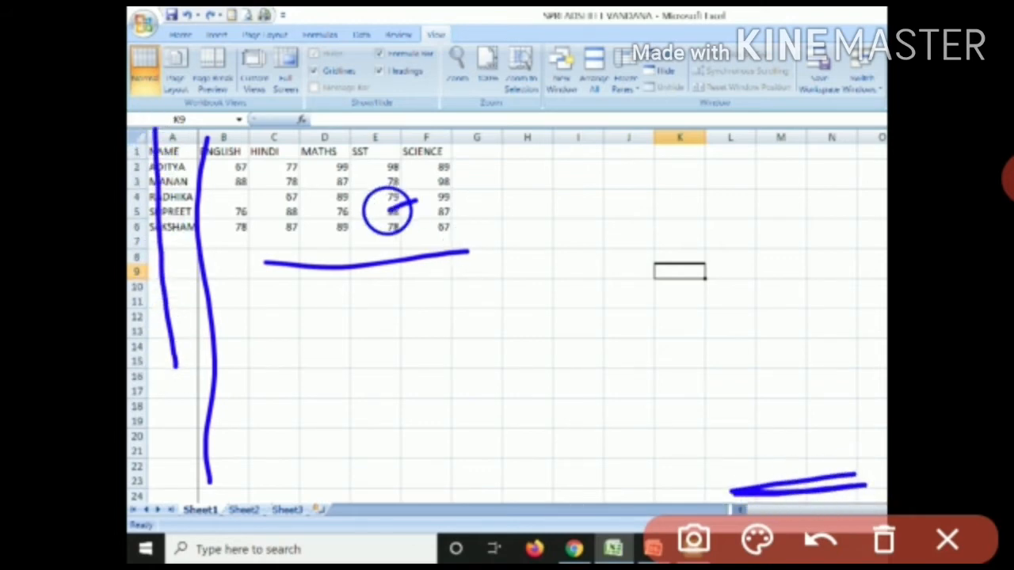
{"action": "left_click_drag", "start_coordinate": [180, 249], "coordinate": [416, 203]}
{"action": "left_click_drag", "start_coordinate": [255, 220], "coordinate": [448, 212]}
{"action": "left_click_drag", "start_coordinate": [262, 237], "coordinate": [435, 231]}
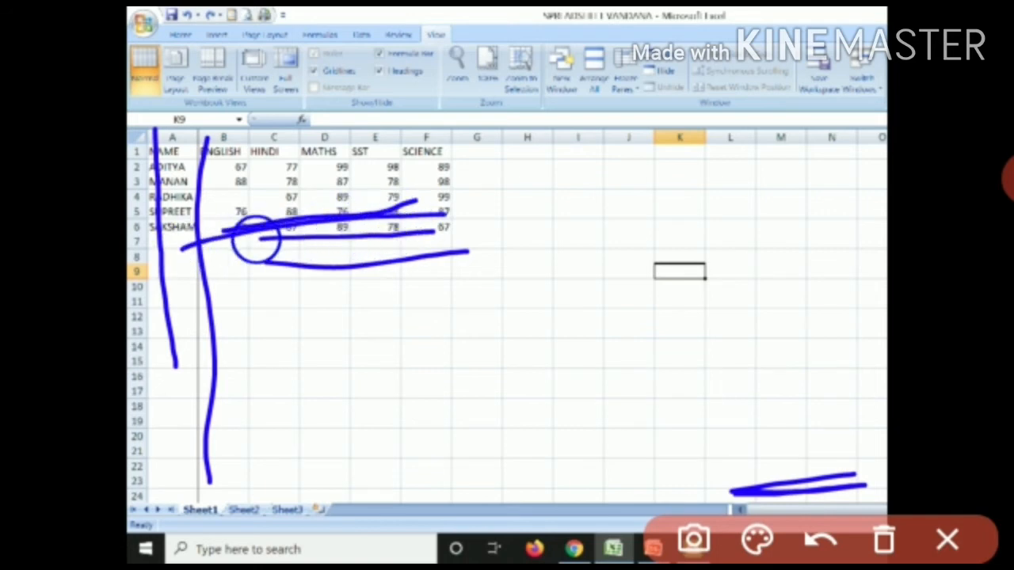
{"action": "left_click", "coordinate": [821, 540]}
Mark the frozen names column, the Freeze Panes command and the header row with the annotation pen, and close the annotation.
{"action": "mouse_move", "coordinate": [194, 140]}
{"action": "left_mouse_down"}
{"action": "mouse_move", "coordinate": [155, 154]}
{"action": "mouse_move", "coordinate": [190, 253]}
{"action": "mouse_move", "coordinate": [196, 163]}
{"action": "mouse_move", "coordinate": [158, 165]}
{"action": "mouse_move", "coordinate": [482, 167]}
{"action": "left_mouse_up"}
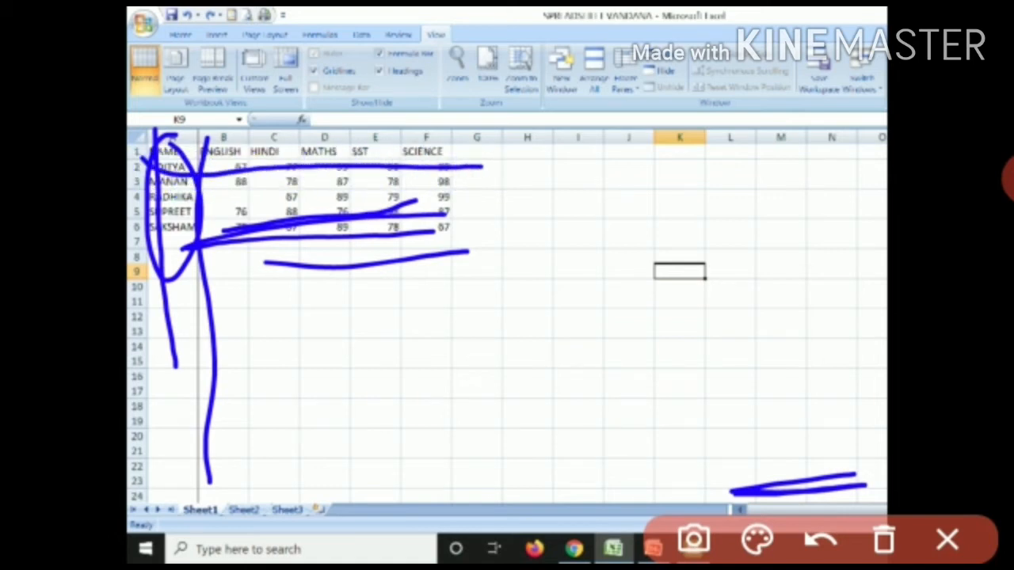
{"action": "left_click_drag", "start_coordinate": [590, 116], "coordinate": [656, 85]}
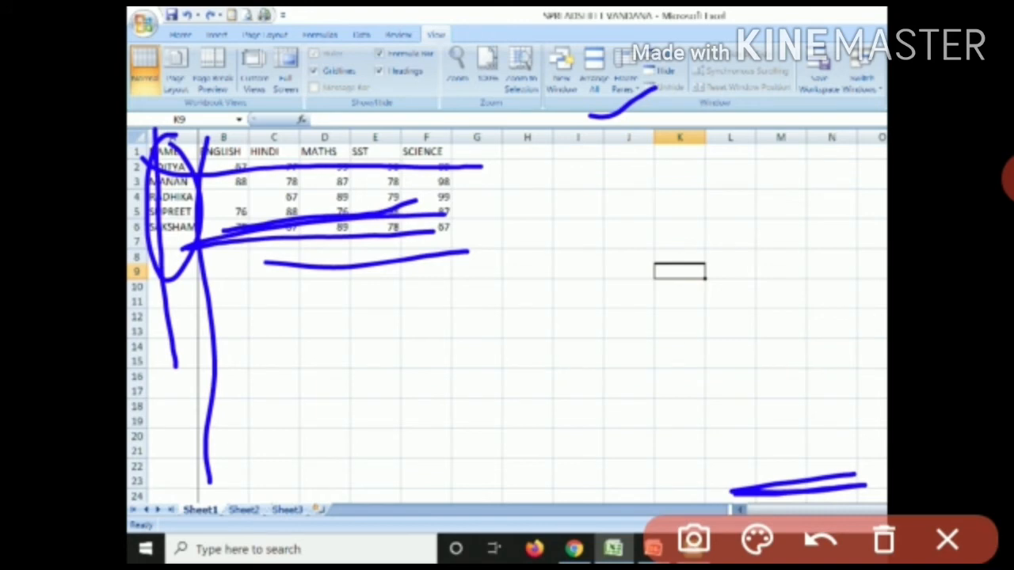
{"action": "left_click_drag", "start_coordinate": [154, 149], "coordinate": [473, 145]}
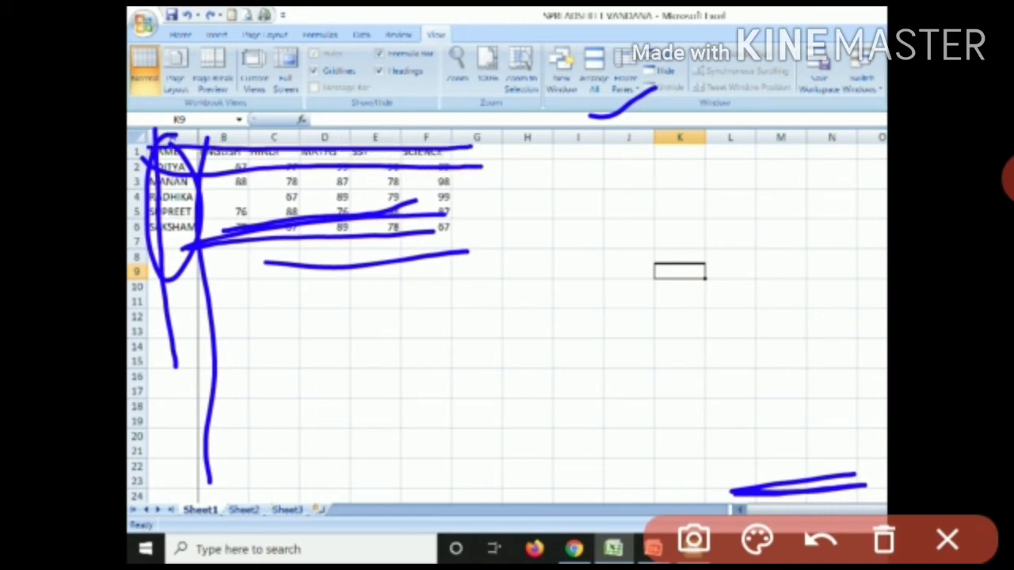
{"action": "left_click", "coordinate": [948, 539]}
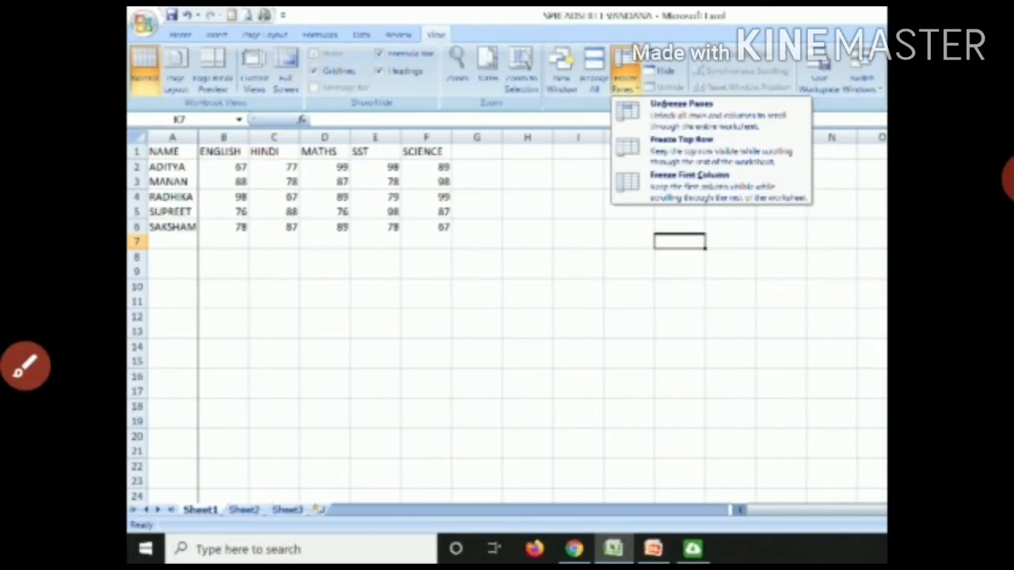
Tick the Unfreeze Panes option with the annotation pen and close the annotation.
{"action": "left_click", "coordinate": [26, 366]}
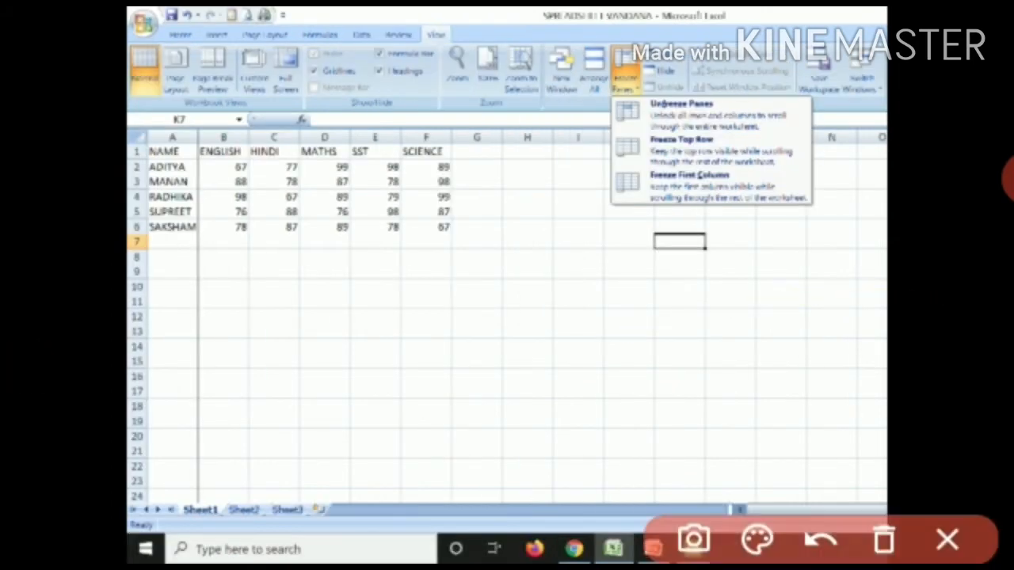
{"action": "mouse_move", "coordinate": [536, 127]}
{"action": "left_mouse_down"}
{"action": "mouse_move", "coordinate": [555, 135]}
{"action": "mouse_move", "coordinate": [667, 93]}
{"action": "left_mouse_up"}
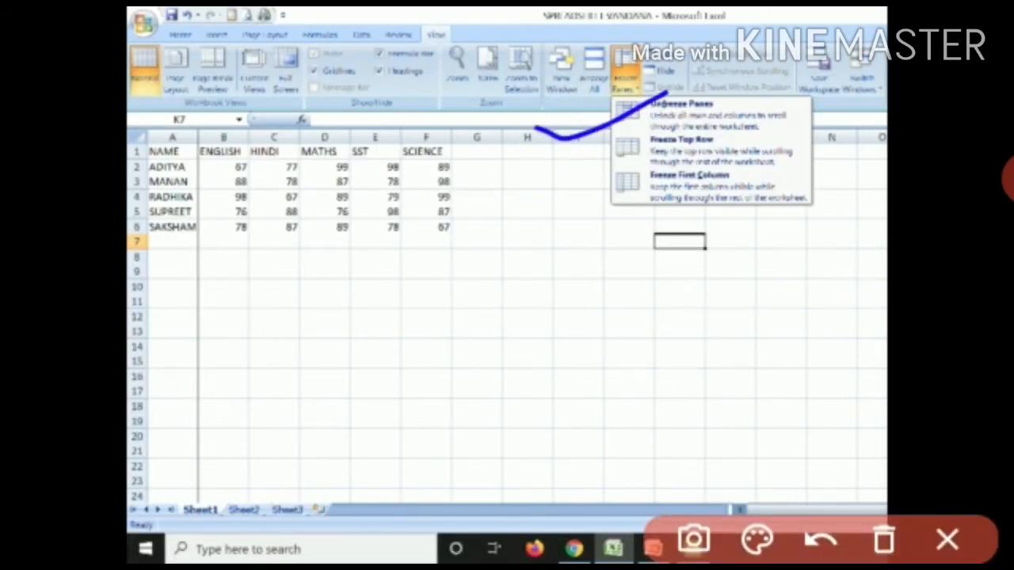
{"action": "left_click", "coordinate": [949, 540]}
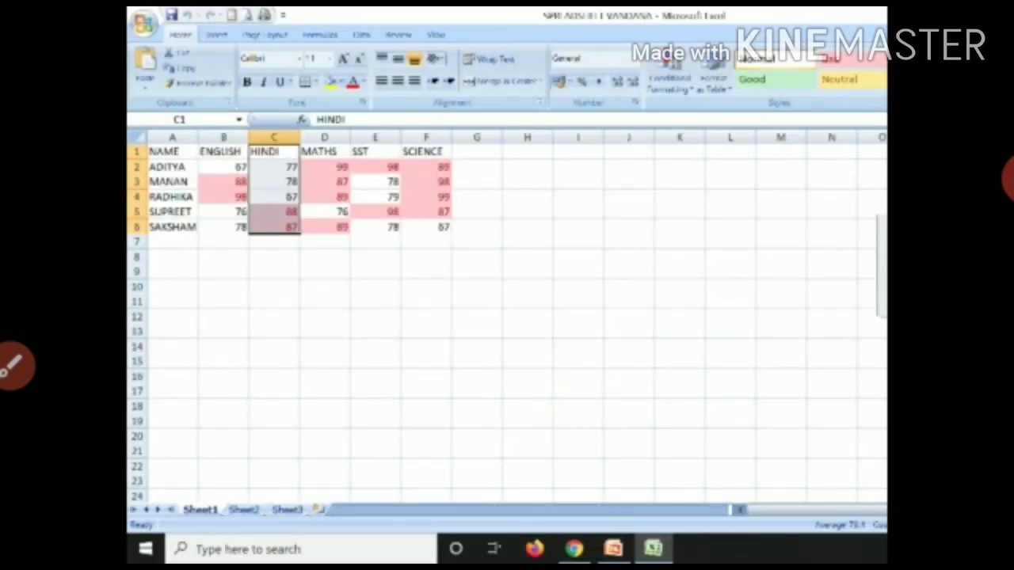
Draw a downward arrow over the HINDI column, clear it, and tick the Home heading with the annotation pen.
{"action": "left_click", "coordinate": [11, 366]}
{"action": "mouse_move", "coordinate": [275, 85]}
{"action": "left_mouse_down"}
{"action": "mouse_move", "coordinate": [267, 273]}
{"action": "mouse_move", "coordinate": [281, 287]}
{"action": "mouse_move", "coordinate": [310, 249]}
{"action": "left_mouse_up"}
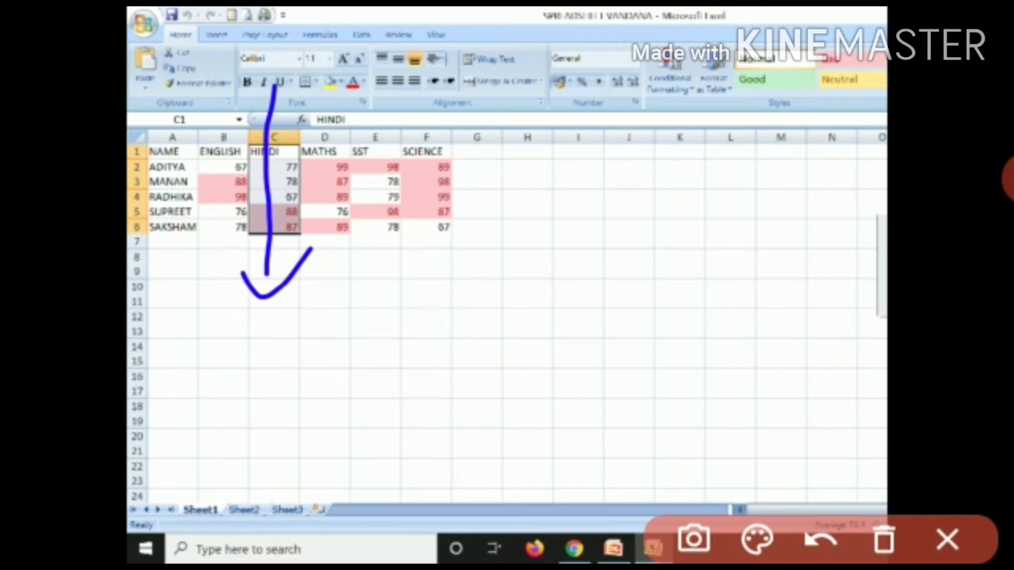
{"action": "left_click", "coordinate": [948, 539]}
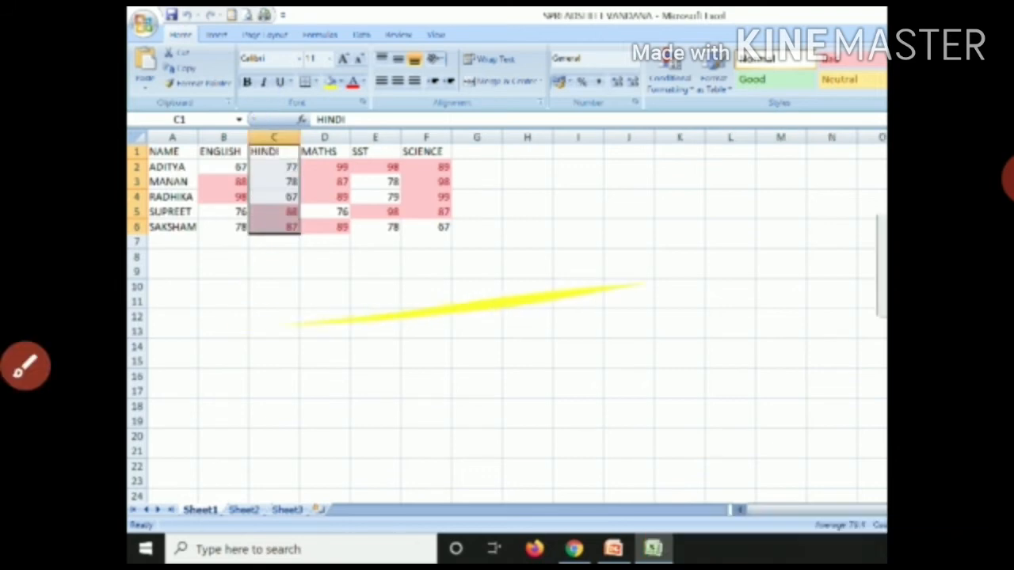
{"action": "left_click_drag", "start_coordinate": [133, 61], "coordinate": [219, 29]}
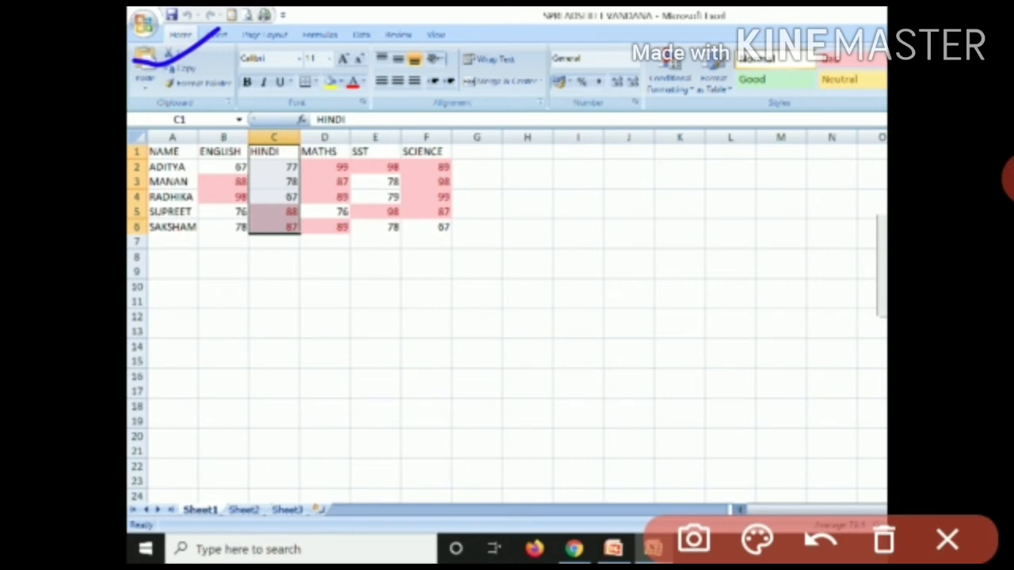
{"action": "left_click", "coordinate": [948, 539]}
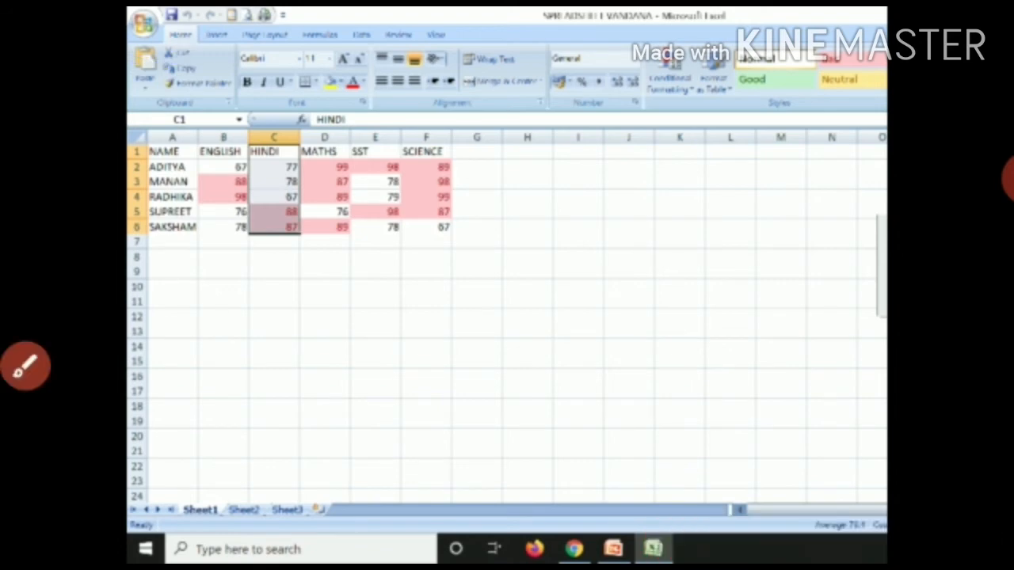
{"action": "left_click", "coordinate": [1008, 179]}
{"action": "left_click", "coordinate": [935, 97]}
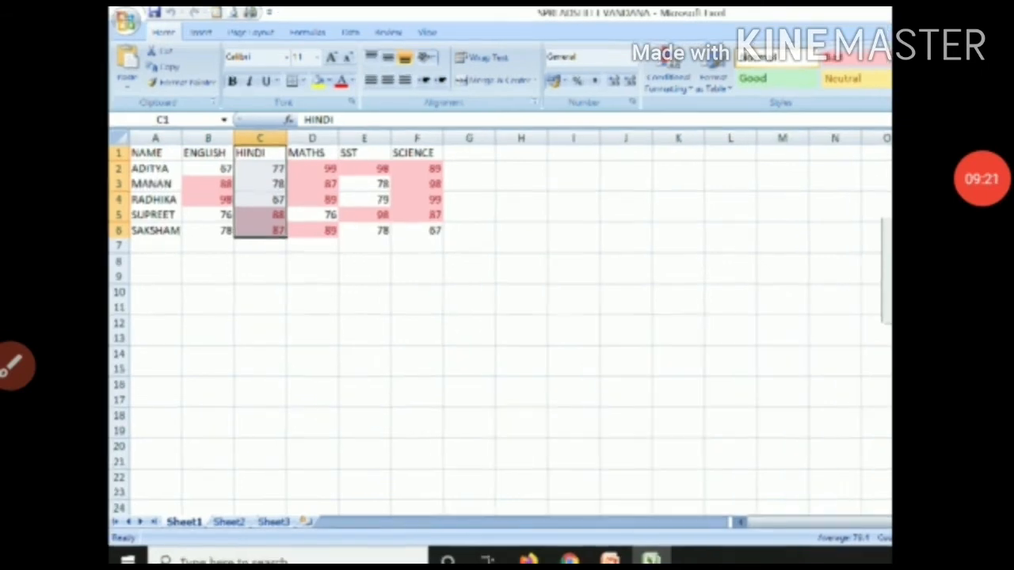
{"action": "scroll", "coordinate": [724, 109], "scroll_direction": "up", "scroll_amount": 5}
{"action": "scroll", "coordinate": [723, 109], "scroll_direction": "up", "scroll_amount": 1}
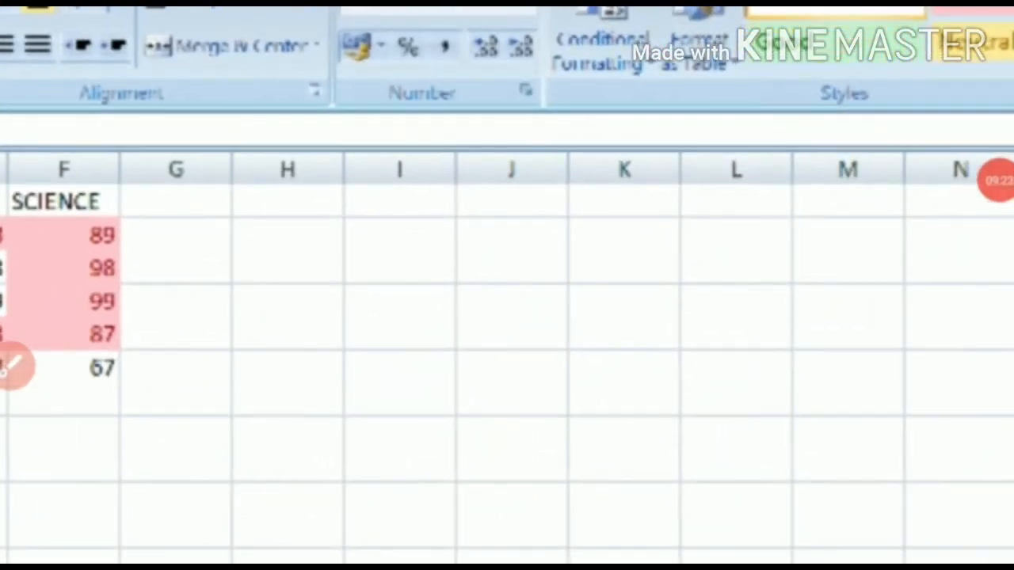
Tick below the Styles commands with the annotation pen and handwrite "Hide / Un" over the empty cells in columns K to M.
{"action": "left_click", "coordinate": [16, 366]}
{"action": "left_click_drag", "start_coordinate": [664, 101], "coordinate": [779, 60]}
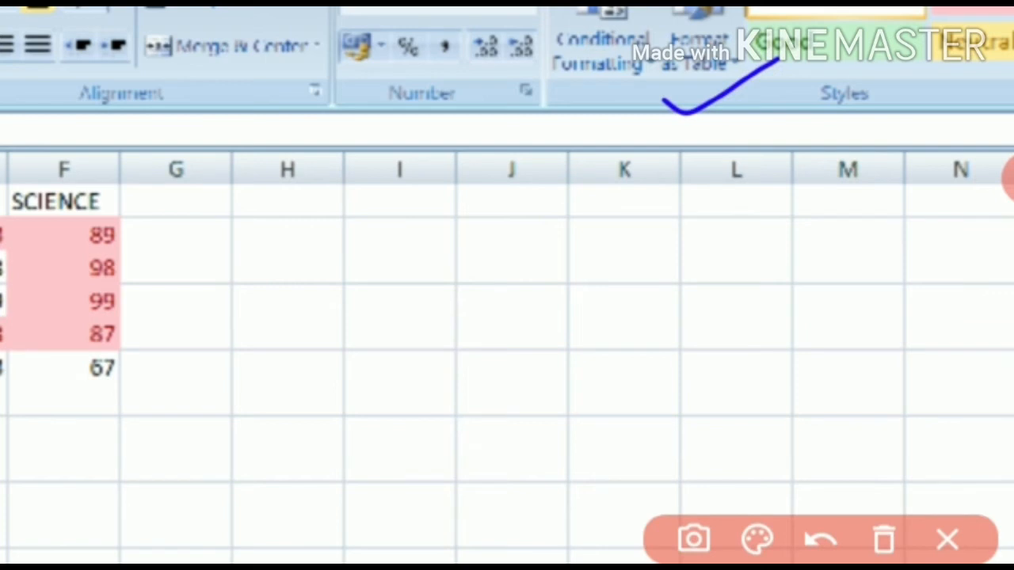
{"action": "left_click_drag", "start_coordinate": [611, 248], "coordinate": [602, 309]}
{"action": "mouse_move", "coordinate": [621, 291]}
{"action": "left_mouse_down"}
{"action": "mouse_move", "coordinate": [674, 259]}
{"action": "mouse_move", "coordinate": [669, 312]}
{"action": "left_mouse_up"}
{"action": "left_click_drag", "start_coordinate": [721, 279], "coordinate": [718, 309]}
{"action": "mouse_move", "coordinate": [800, 290]}
{"action": "left_mouse_down"}
{"action": "mouse_move", "coordinate": [778, 294]}
{"action": "mouse_move", "coordinate": [800, 237]}
{"action": "mouse_move", "coordinate": [837, 324]}
{"action": "mouse_move", "coordinate": [891, 320]}
{"action": "left_mouse_up"}
{"action": "left_click_drag", "start_coordinate": [915, 208], "coordinate": [869, 378]}
{"action": "mouse_move", "coordinate": [643, 378]}
{"action": "left_mouse_down"}
{"action": "mouse_move", "coordinate": [671, 408]}
{"action": "mouse_move", "coordinate": [762, 389]}
{"action": "mouse_move", "coordinate": [810, 421]}
{"action": "left_mouse_up"}
{"action": "left_click_drag", "start_coordinate": [852, 411], "coordinate": [860, 405]}
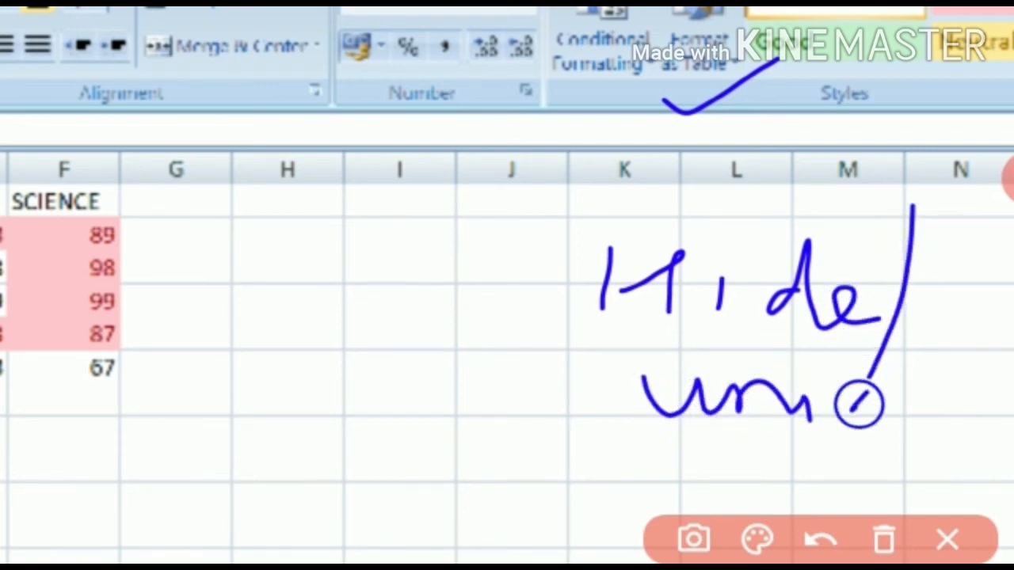
Underline the handwritten Hide, write "row" and "column" beside it, and close the annotation.
{"action": "left_click_drag", "start_coordinate": [546, 312], "coordinate": [802, 294]}
{"action": "mouse_move", "coordinate": [384, 305]}
{"action": "left_mouse_down"}
{"action": "mouse_move", "coordinate": [404, 352]}
{"action": "mouse_move", "coordinate": [451, 325]}
{"action": "left_mouse_up"}
{"action": "mouse_move", "coordinate": [372, 283]}
{"action": "left_mouse_down"}
{"action": "mouse_move", "coordinate": [464, 338]}
{"action": "mouse_move", "coordinate": [504, 331]}
{"action": "left_mouse_up"}
{"action": "mouse_move", "coordinate": [537, 267]}
{"action": "left_mouse_down"}
{"action": "mouse_move", "coordinate": [557, 222]}
{"action": "mouse_move", "coordinate": [589, 271]}
{"action": "left_mouse_up"}
{"action": "mouse_move", "coordinate": [445, 373]}
{"action": "left_mouse_down"}
{"action": "mouse_move", "coordinate": [460, 419]}
{"action": "mouse_move", "coordinate": [499, 340]}
{"action": "mouse_move", "coordinate": [625, 358]}
{"action": "left_mouse_up"}
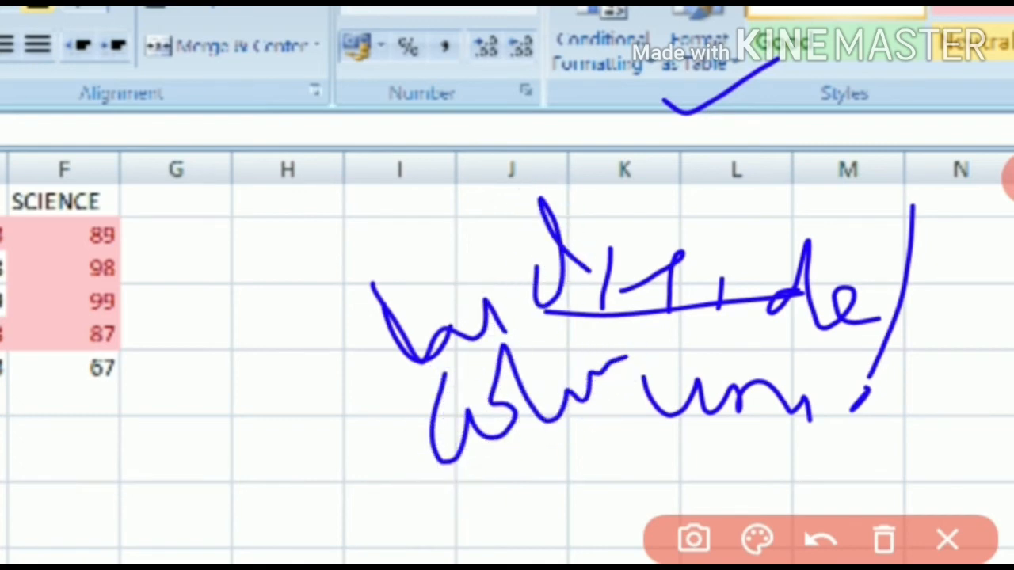
{"action": "left_click", "coordinate": [948, 540]}
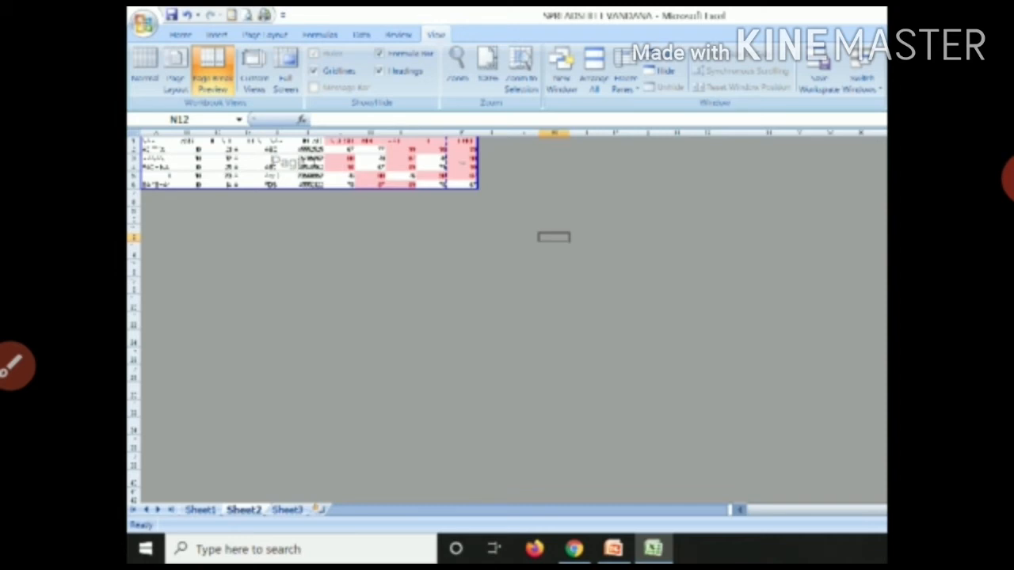
Mark the Page Break Preview command, the dashed page break and the table's outer page border with the annotation pen, and close the annotation.
{"action": "left_click", "coordinate": [11, 366]}
{"action": "left_click_drag", "start_coordinate": [137, 127], "coordinate": [225, 76]}
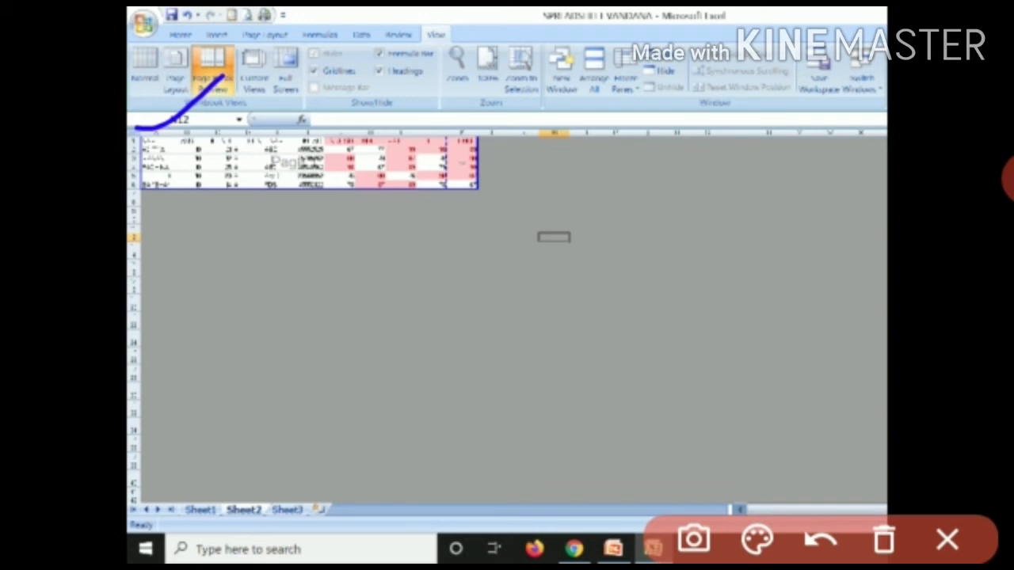
{"action": "mouse_move", "coordinate": [444, 160]}
{"action": "left_mouse_down"}
{"action": "mouse_move", "coordinate": [499, 162]}
{"action": "mouse_move", "coordinate": [486, 182]}
{"action": "mouse_move", "coordinate": [483, 138]}
{"action": "left_mouse_up"}
{"action": "left_click_drag", "start_coordinate": [480, 186], "coordinate": [483, 136]}
{"action": "left_click", "coordinate": [948, 540]}
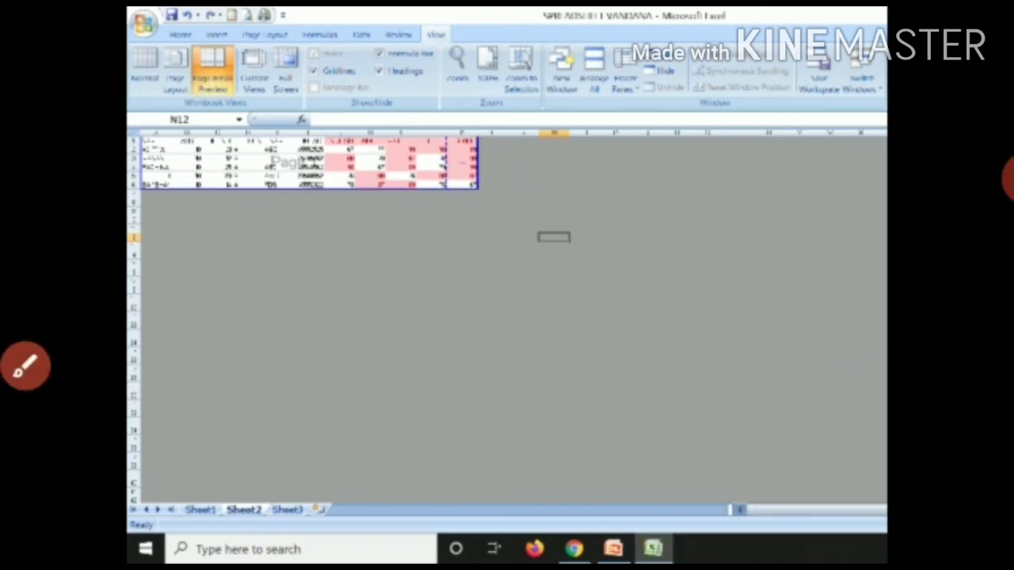
Move the dashed vertical page break to the outer edge of the SCIENCE column so the whole table fits on one page.
{"action": "left_click_drag", "start_coordinate": [446, 163], "coordinate": [477, 163]}
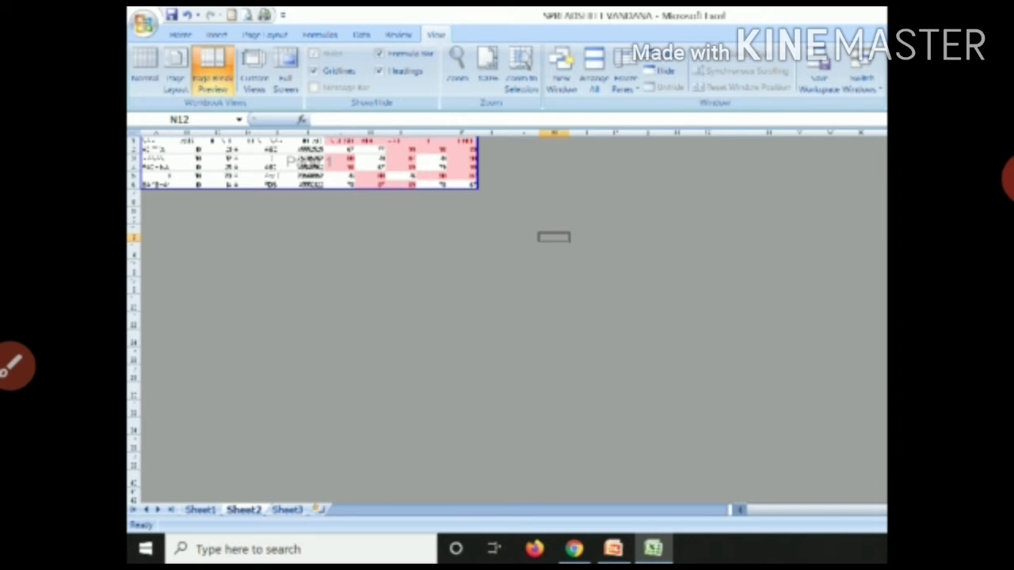
{"action": "mouse_move", "coordinate": [147, 176]}
{"action": "left_mouse_down"}
{"action": "mouse_move", "coordinate": [149, 198]}
{"action": "mouse_move", "coordinate": [474, 194]}
{"action": "mouse_move", "coordinate": [432, 106]}
{"action": "mouse_move", "coordinate": [229, 107]}
{"action": "mouse_move", "coordinate": [147, 169]}
{"action": "mouse_move", "coordinate": [362, 227]}
{"action": "mouse_move", "coordinate": [495, 184]}
{"action": "left_mouse_up"}
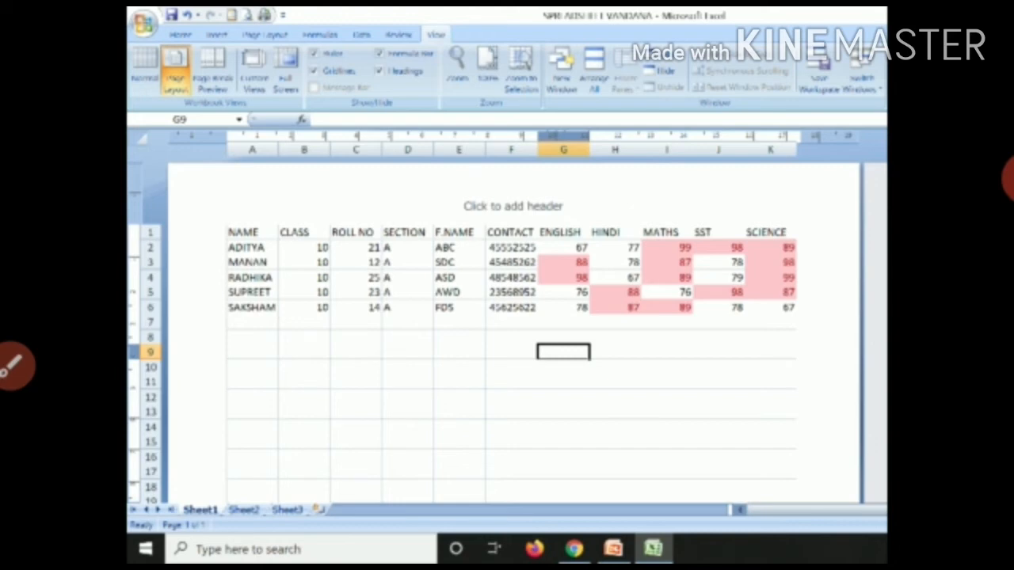
Underline the Formula Bar option and the cell name box with the annotation pen, and close the annotation.
{"action": "left_click", "coordinate": [16, 365]}
{"action": "left_click_drag", "start_coordinate": [409, 59], "coordinate": [468, 54]}
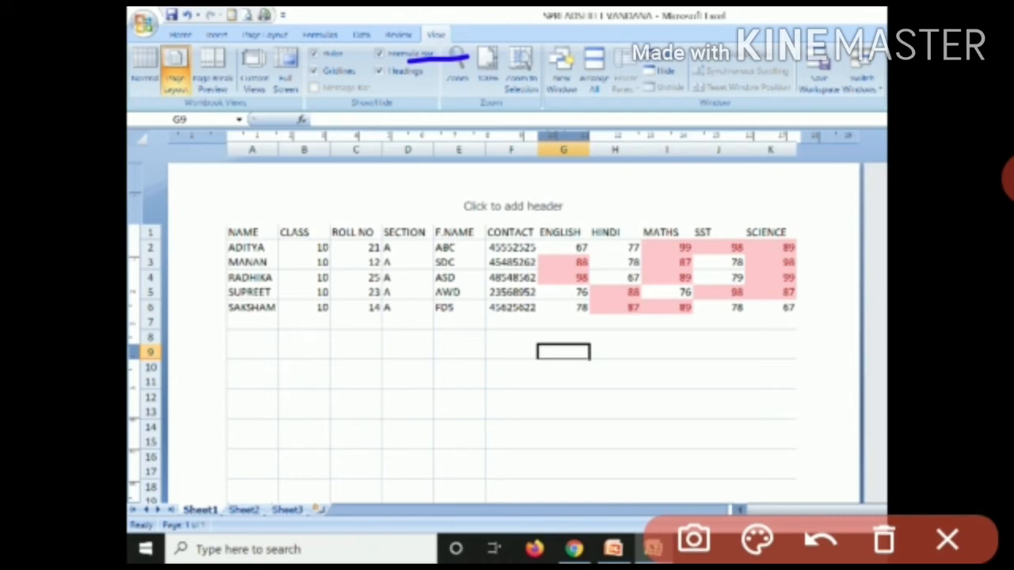
{"action": "left_click_drag", "start_coordinate": [134, 120], "coordinate": [197, 126]}
{"action": "left_click", "coordinate": [948, 541]}
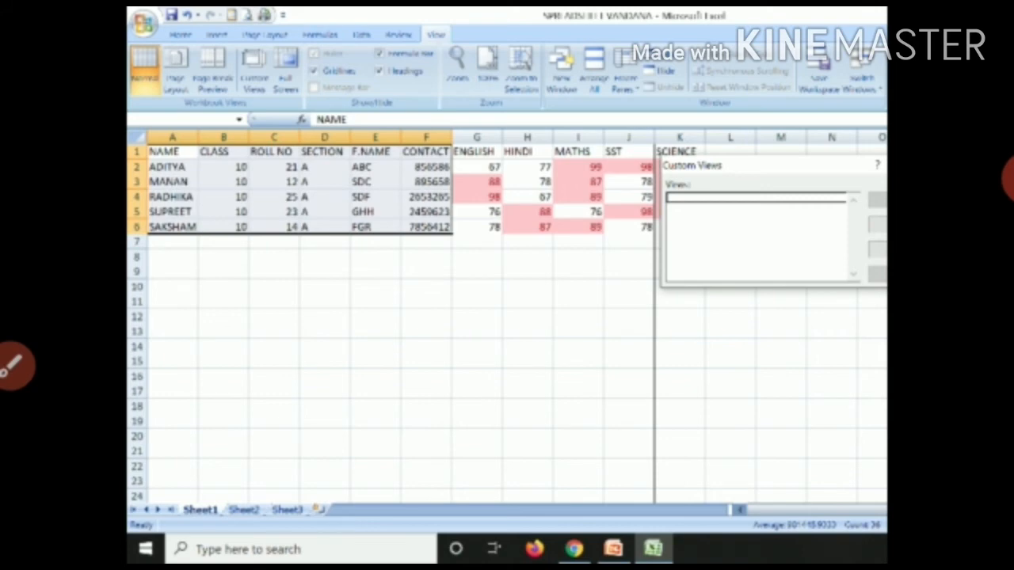
Circle the selected student details and the Custom Views dialog, tick the Custom Views command, and close the annotation.
{"action": "left_click", "coordinate": [16, 365]}
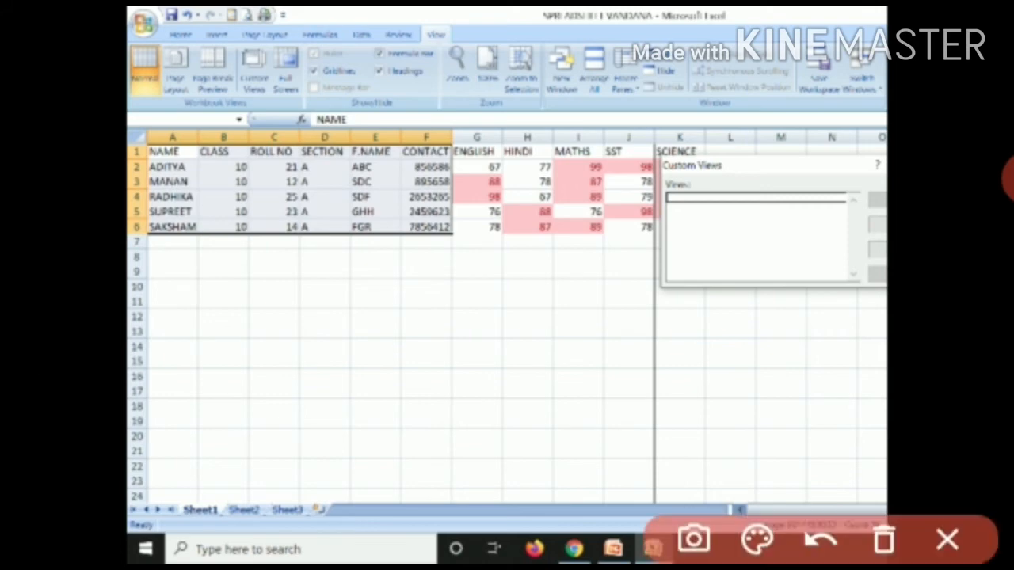
{"action": "mouse_move", "coordinate": [179, 240]}
{"action": "left_mouse_down"}
{"action": "mouse_move", "coordinate": [294, 265]}
{"action": "mouse_move", "coordinate": [458, 226]}
{"action": "mouse_move", "coordinate": [265, 99]}
{"action": "mouse_move", "coordinate": [165, 231]}
{"action": "left_mouse_up"}
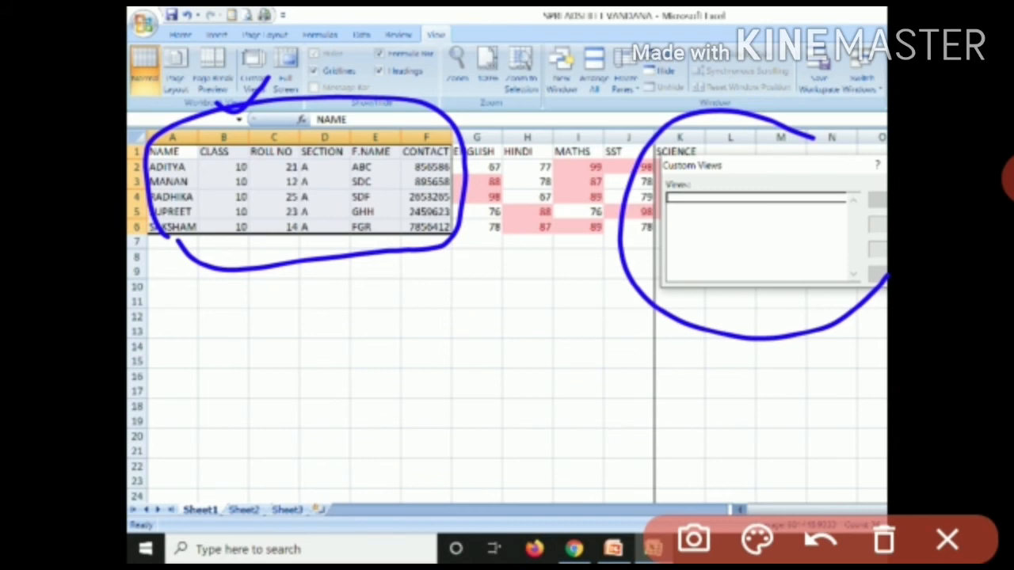
{"action": "left_click", "coordinate": [947, 540]}
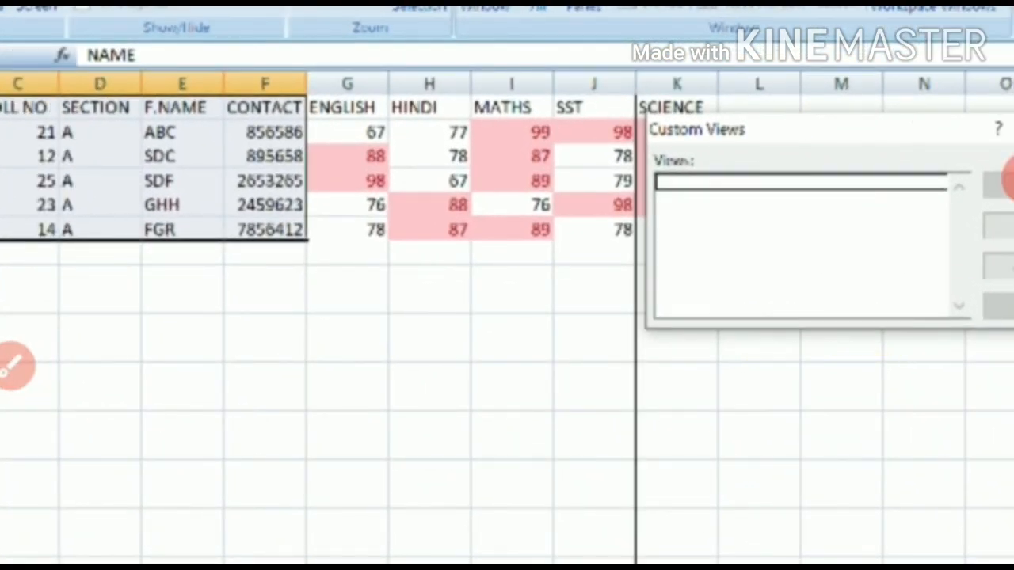
Handwrite an underlined "add" below the marks table, mark the empty Views list in the Custom Views dialog, and close the annotation.
{"action": "left_click", "coordinate": [16, 366]}
{"action": "mouse_move", "coordinate": [278, 380]}
{"action": "left_mouse_down"}
{"action": "mouse_move", "coordinate": [227, 358]}
{"action": "mouse_move", "coordinate": [267, 378]}
{"action": "mouse_move", "coordinate": [301, 424]}
{"action": "left_mouse_up"}
{"action": "mouse_move", "coordinate": [363, 360]}
{"action": "left_mouse_down"}
{"action": "mouse_move", "coordinate": [349, 397]}
{"action": "mouse_move", "coordinate": [412, 389]}
{"action": "left_mouse_up"}
{"action": "mouse_move", "coordinate": [485, 349]}
{"action": "left_mouse_down"}
{"action": "mouse_move", "coordinate": [468, 353]}
{"action": "mouse_move", "coordinate": [478, 276]}
{"action": "mouse_move", "coordinate": [532, 398]}
{"action": "left_mouse_up"}
{"action": "left_click_drag", "start_coordinate": [217, 507], "coordinate": [577, 433]}
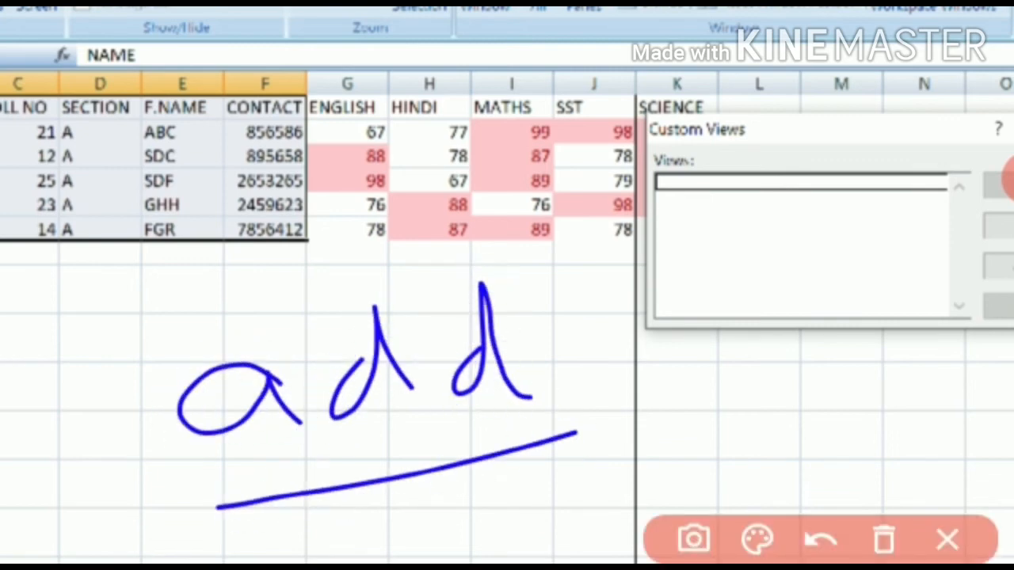
{"action": "left_click_drag", "start_coordinate": [594, 210], "coordinate": [686, 186]}
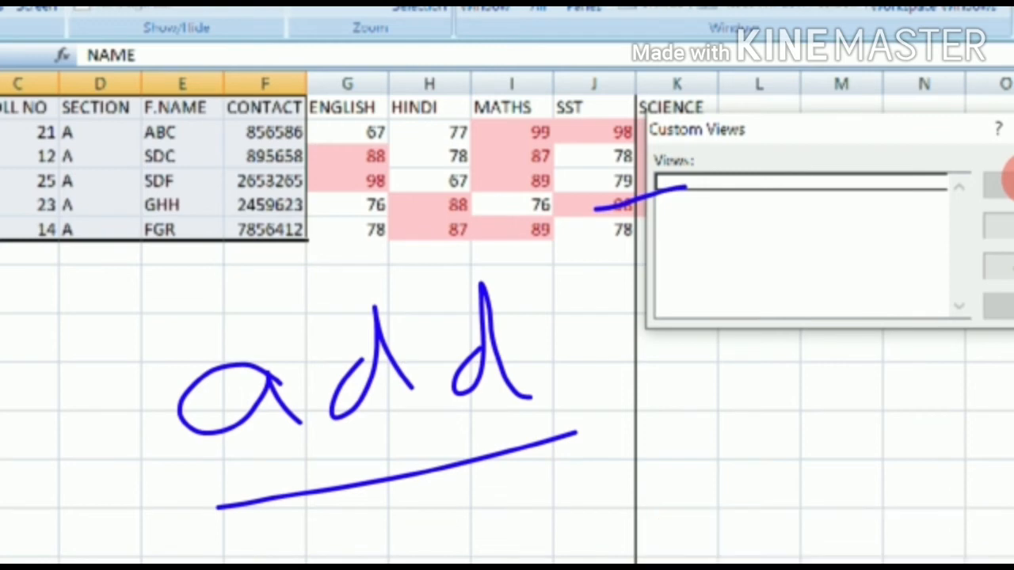
{"action": "left_click", "coordinate": [948, 539]}
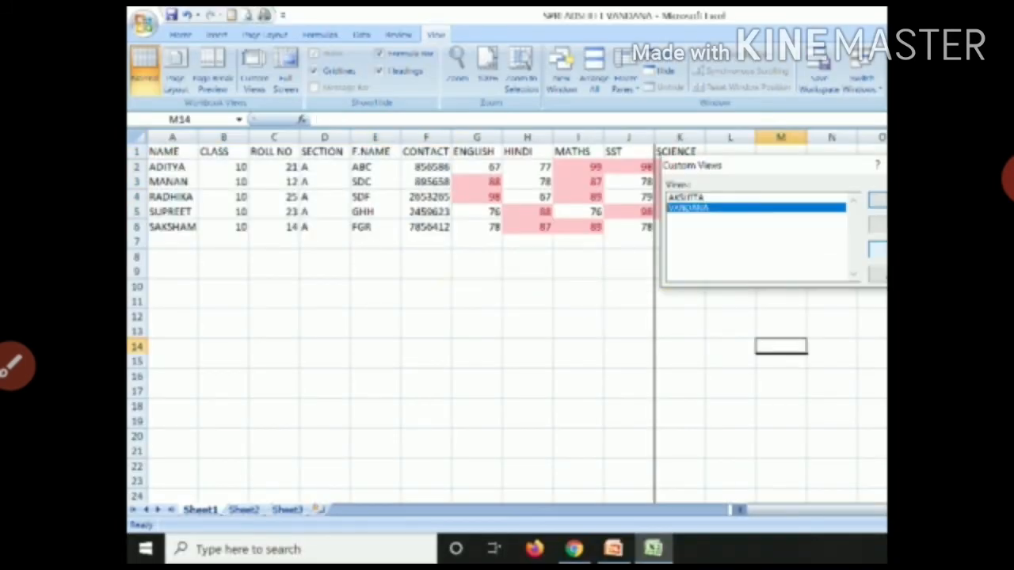
Handwrite an underlined "Show" below the marks table with the annotation pen, and close the annotation.
{"action": "left_click", "coordinate": [17, 366]}
{"action": "mouse_move", "coordinate": [279, 288]}
{"action": "left_mouse_down"}
{"action": "mouse_move", "coordinate": [265, 289]}
{"action": "mouse_move", "coordinate": [269, 385]}
{"action": "mouse_move", "coordinate": [249, 393]}
{"action": "left_mouse_up"}
{"action": "mouse_move", "coordinate": [315, 258]}
{"action": "left_mouse_down"}
{"action": "mouse_move", "coordinate": [346, 351]}
{"action": "mouse_move", "coordinate": [410, 357]}
{"action": "left_mouse_up"}
{"action": "mouse_move", "coordinate": [431, 304]}
{"action": "left_mouse_down"}
{"action": "mouse_move", "coordinate": [440, 348]}
{"action": "mouse_move", "coordinate": [483, 313]}
{"action": "left_mouse_up"}
{"action": "mouse_move", "coordinate": [512, 281]}
{"action": "left_mouse_down"}
{"action": "mouse_move", "coordinate": [598, 321]}
{"action": "mouse_move", "coordinate": [587, 275]}
{"action": "left_mouse_up"}
{"action": "mouse_move", "coordinate": [285, 415]}
{"action": "left_mouse_down"}
{"action": "mouse_move", "coordinate": [419, 404]}
{"action": "mouse_move", "coordinate": [630, 343]}
{"action": "left_mouse_up"}
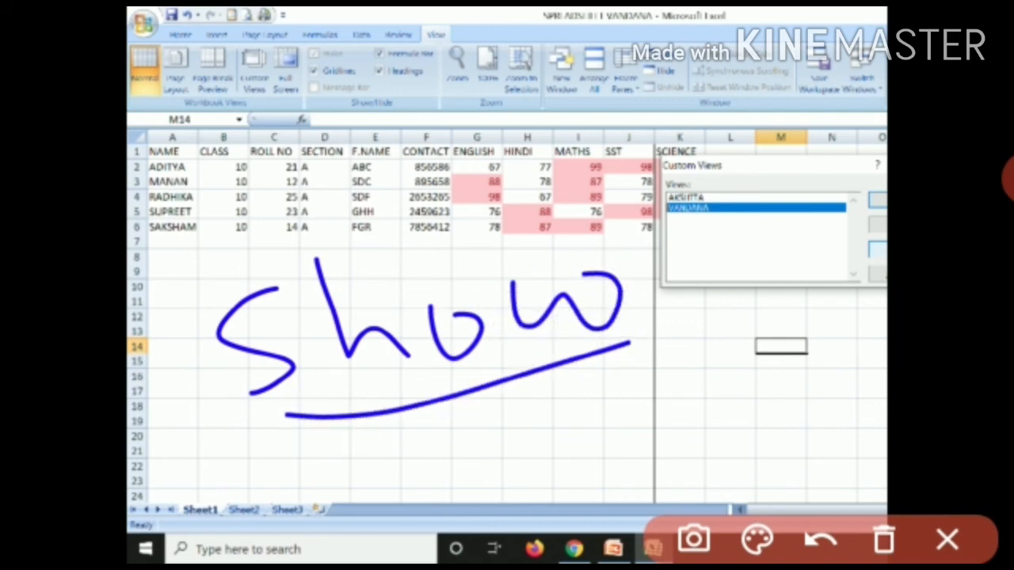
{"action": "left_click", "coordinate": [948, 539]}
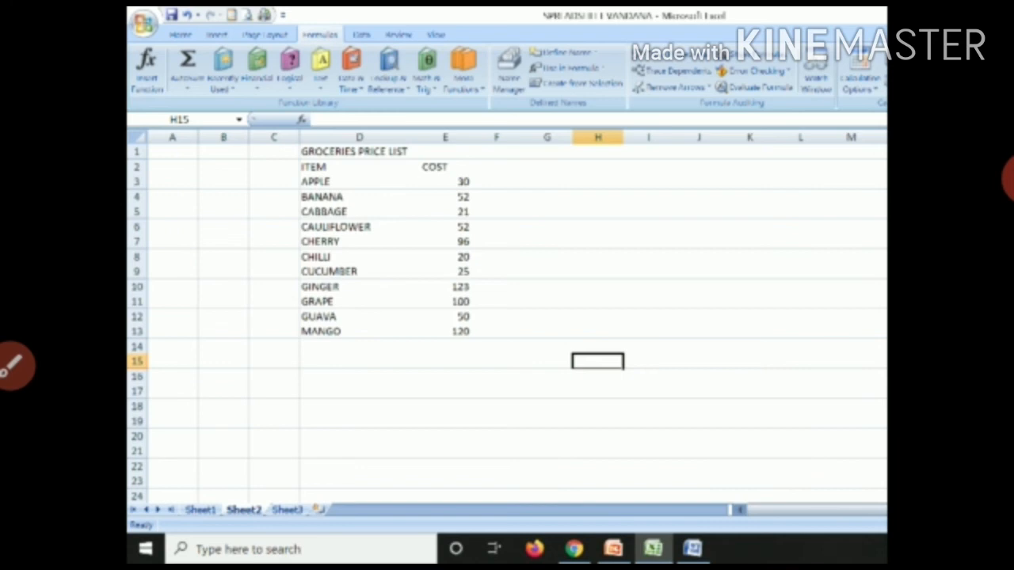
Tick the Formulas heading above the groceries price list with the annotation pen, and close the annotation.
{"action": "left_click", "coordinate": [12, 366]}
{"action": "mouse_move", "coordinate": [267, 79]}
{"action": "left_mouse_down"}
{"action": "mouse_move", "coordinate": [314, 39]}
{"action": "mouse_move", "coordinate": [301, 46]}
{"action": "left_mouse_up"}
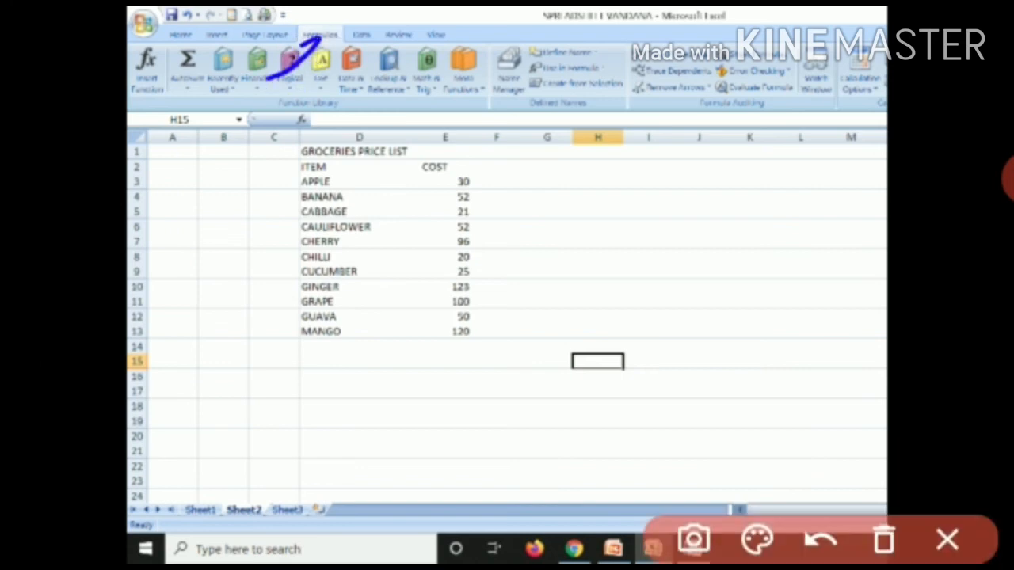
{"action": "left_click", "coordinate": [948, 540]}
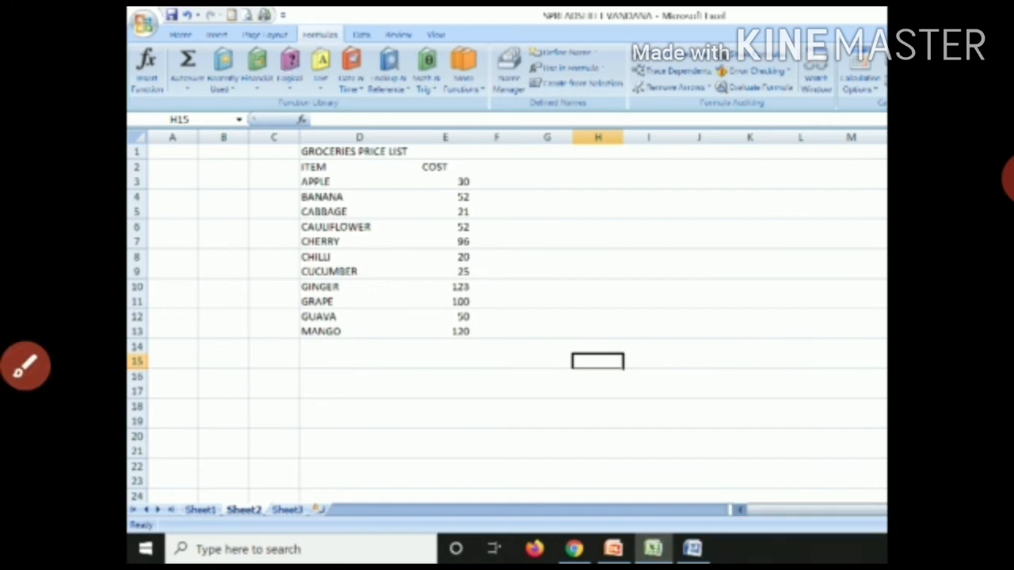
{"action": "left_click_drag", "start_coordinate": [830, 343], "coordinate": [584, 398]}
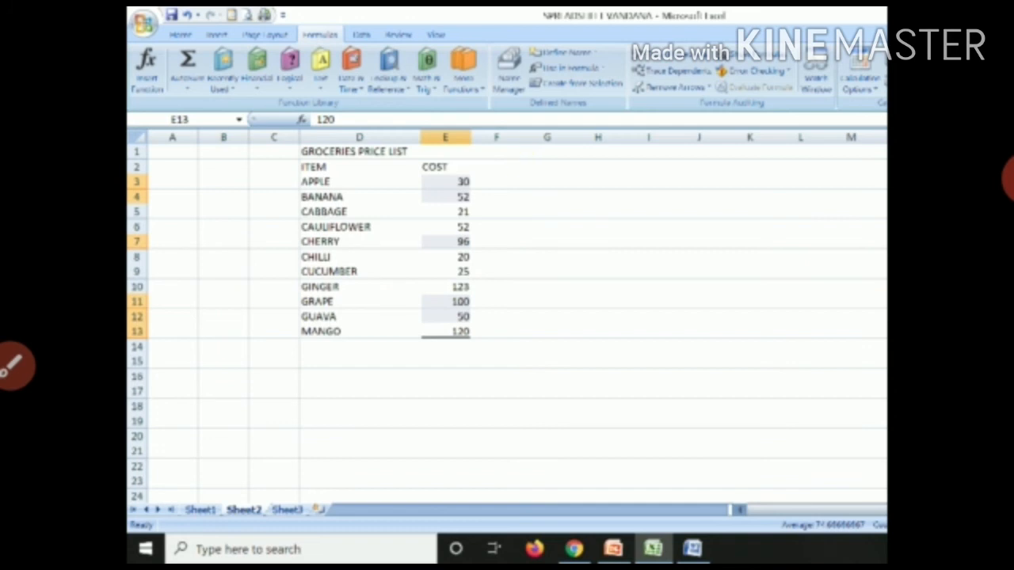
Draw marks beside the selected fruit costs, tick the Formulas heading, and close the annotation.
{"action": "left_click", "coordinate": [11, 366]}
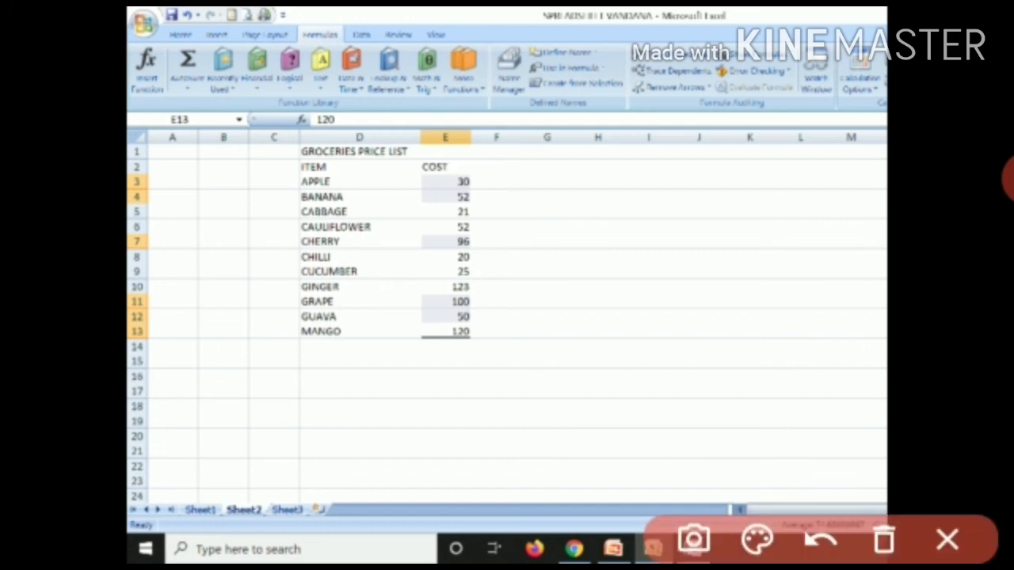
{"action": "left_click_drag", "start_coordinate": [492, 170], "coordinate": [541, 149]}
{"action": "left_click_drag", "start_coordinate": [495, 209], "coordinate": [546, 186]}
{"action": "left_click_drag", "start_coordinate": [490, 251], "coordinate": [519, 245]}
{"action": "left_click_drag", "start_coordinate": [491, 297], "coordinate": [519, 294]}
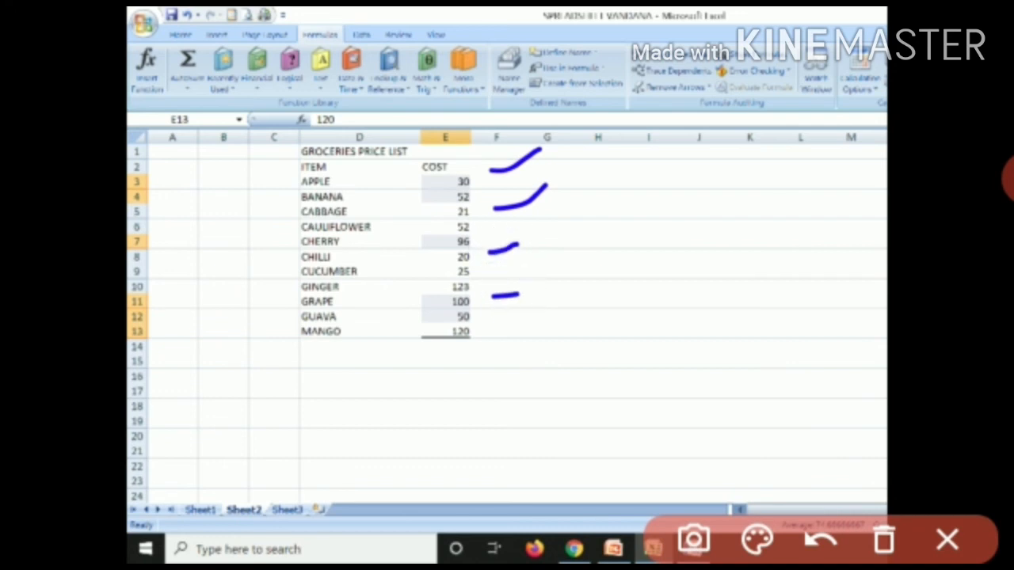
{"action": "left_click_drag", "start_coordinate": [251, 61], "coordinate": [342, 27]}
{"action": "left_click", "coordinate": [948, 540]}
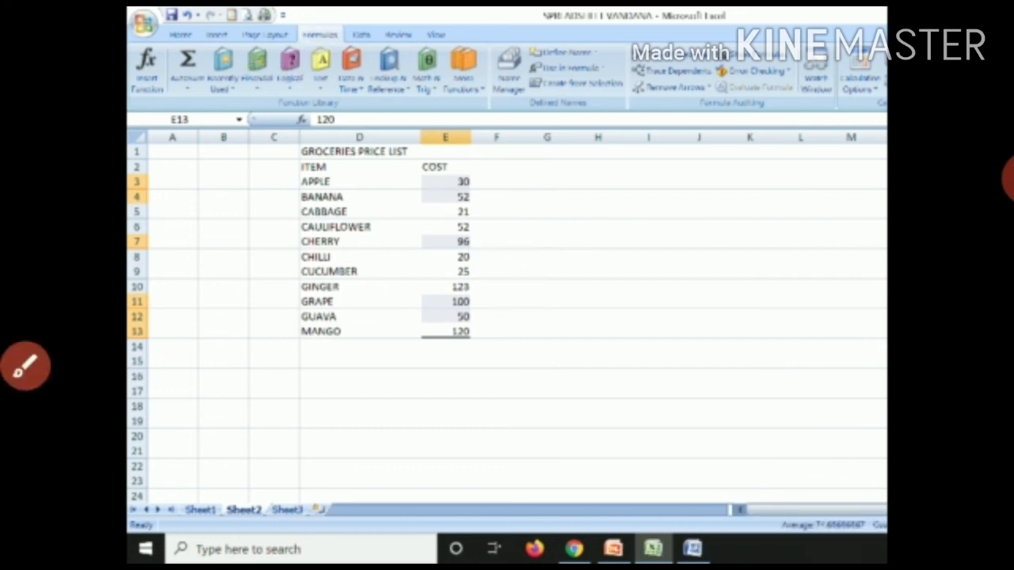
Circle the Define Name option with the annotation pen and close the annotation.
{"action": "left_click_drag", "start_coordinate": [870, 356], "coordinate": [466, 427]}
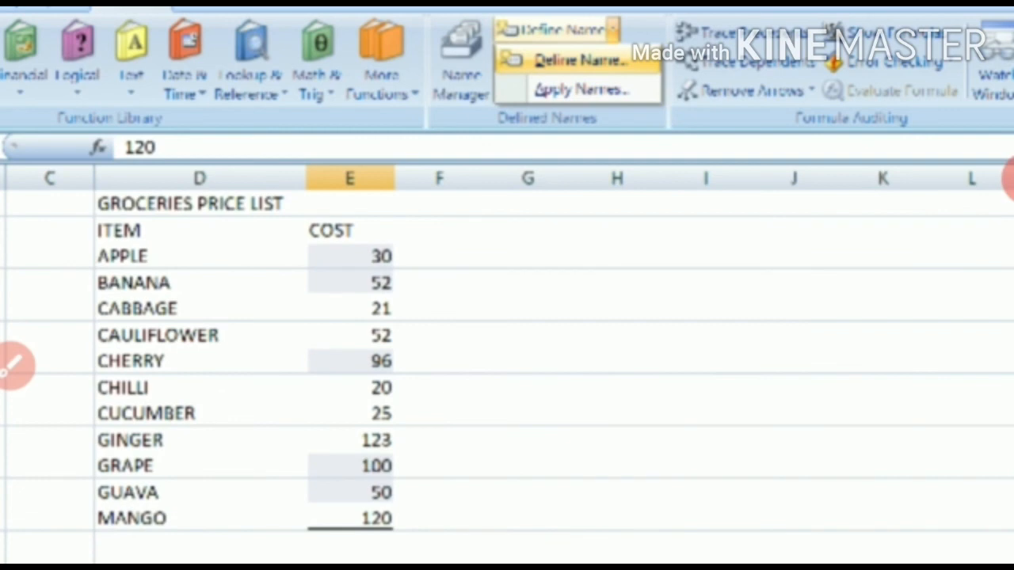
{"action": "left_click", "coordinate": [11, 366]}
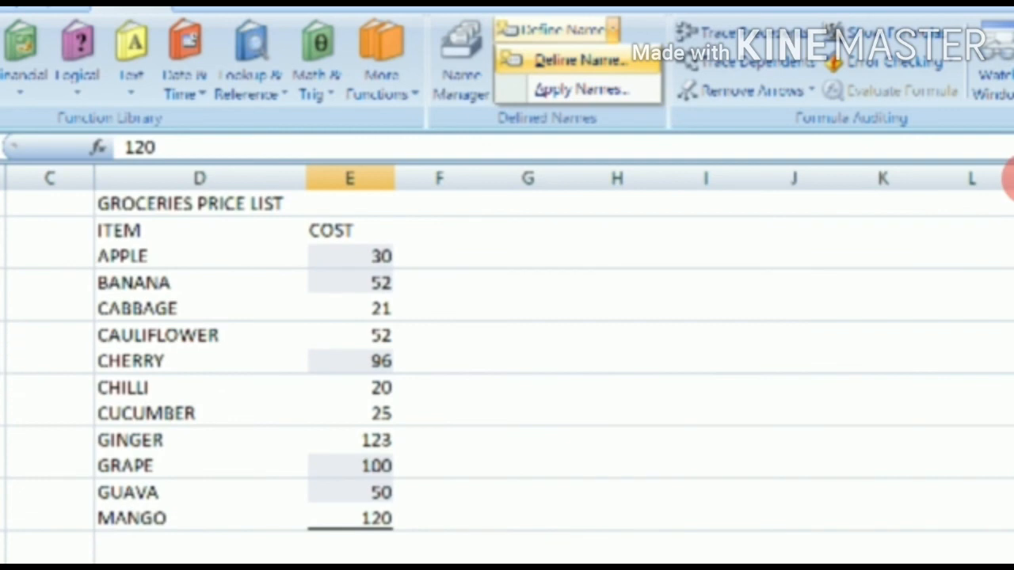
{"action": "mouse_move", "coordinate": [688, 56]}
{"action": "left_mouse_down"}
{"action": "mouse_move", "coordinate": [640, 37]}
{"action": "mouse_move", "coordinate": [486, 116]}
{"action": "mouse_move", "coordinate": [683, 95]}
{"action": "mouse_move", "coordinate": [678, 48]}
{"action": "left_mouse_up"}
{"action": "left_click", "coordinate": [948, 540]}
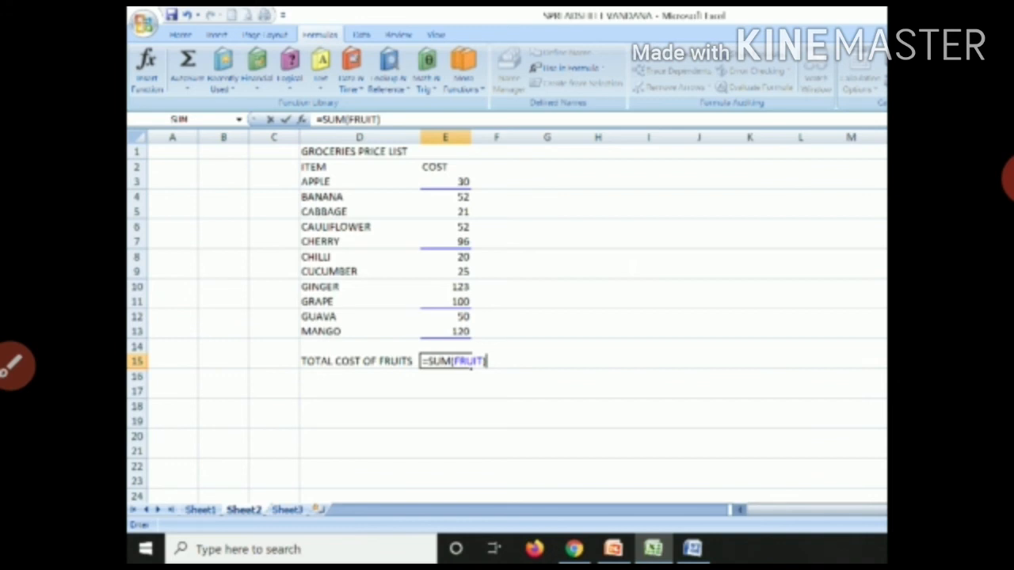
Tick and underline the TOTAL COST OF FRUITS label, and underline the =SUM(FRUIT) formula in row 15 with the annotation pen.
{"action": "left_click", "coordinate": [16, 366]}
{"action": "left_click_drag", "start_coordinate": [273, 399], "coordinate": [376, 363]}
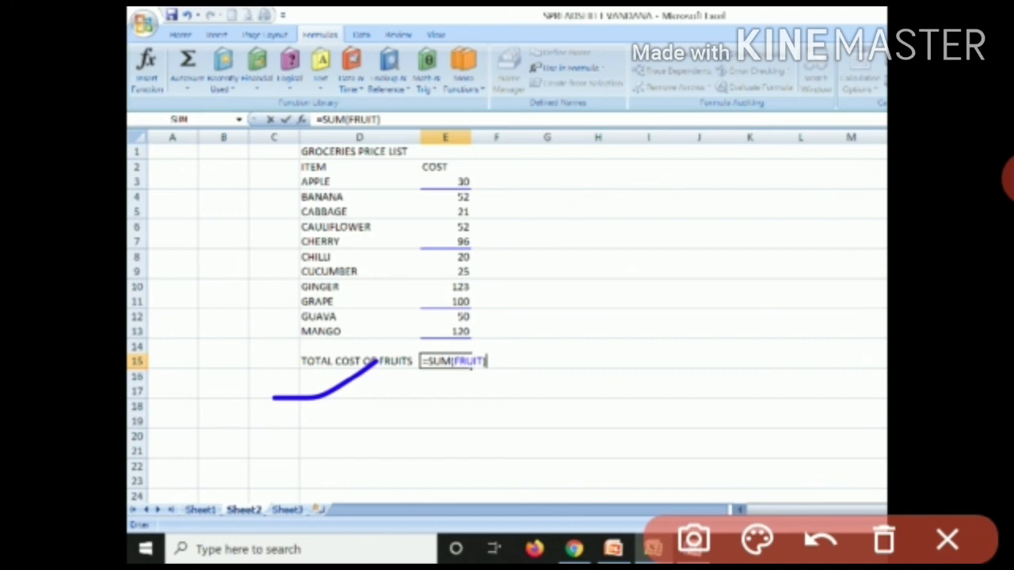
{"action": "left_click_drag", "start_coordinate": [270, 369], "coordinate": [488, 380]}
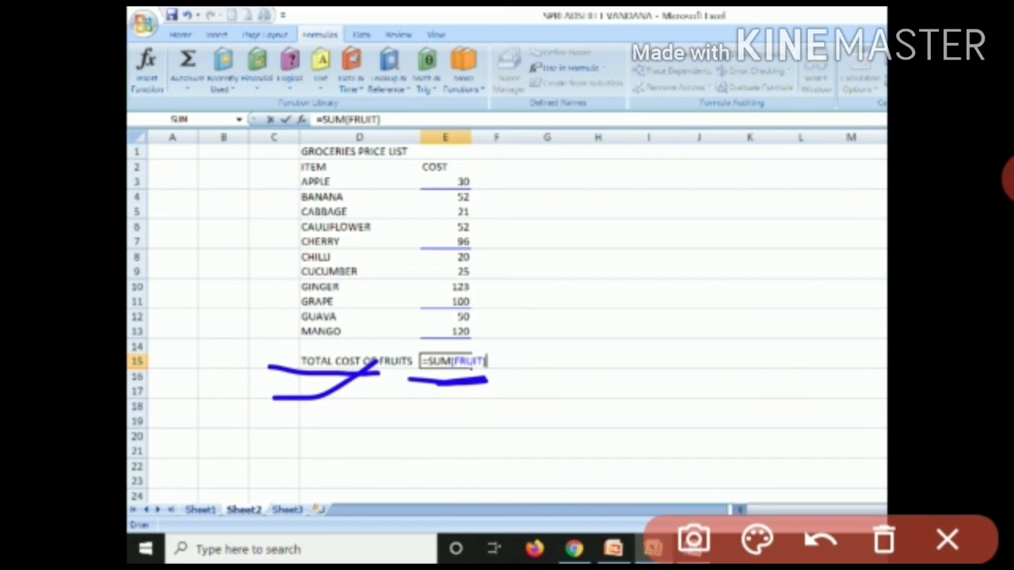
Handwrite the start of the formula, "=Sum (Fr", over the empty cells beside the price list.
{"action": "left_click_drag", "start_coordinate": [551, 258], "coordinate": [621, 251]}
{"action": "left_click_drag", "start_coordinate": [549, 296], "coordinate": [655, 281]}
{"action": "mouse_move", "coordinate": [721, 194]}
{"action": "left_mouse_down"}
{"action": "mouse_move", "coordinate": [666, 258]}
{"action": "mouse_move", "coordinate": [661, 319]}
{"action": "left_mouse_up"}
{"action": "left_click_drag", "start_coordinate": [722, 222], "coordinate": [780, 285]}
{"action": "left_click_drag", "start_coordinate": [800, 246], "coordinate": [831, 230]}
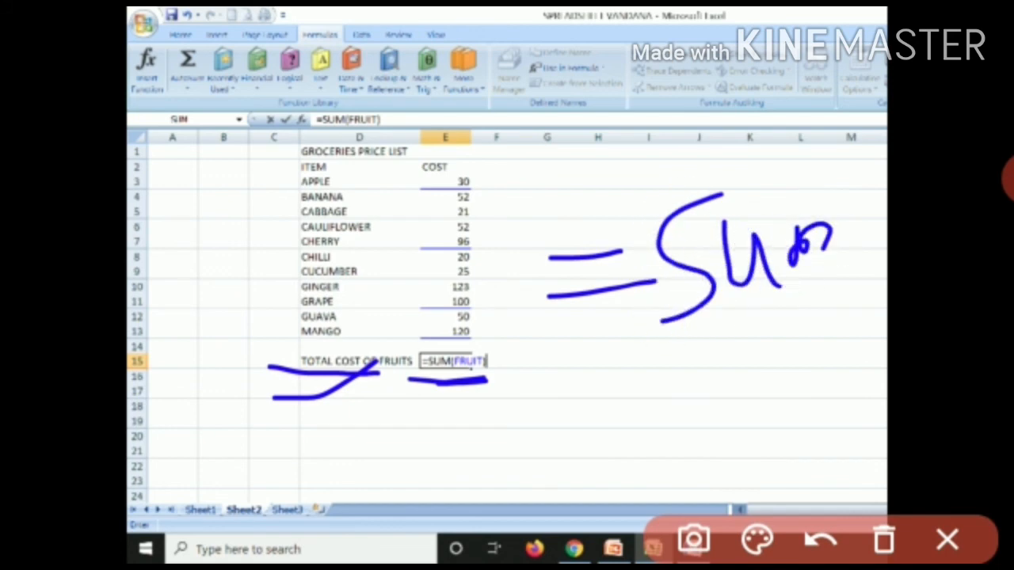
{"action": "mouse_move", "coordinate": [689, 341]}
{"action": "left_mouse_down"}
{"action": "mouse_move", "coordinate": [659, 420]}
{"action": "mouse_move", "coordinate": [715, 456]}
{"action": "left_mouse_up"}
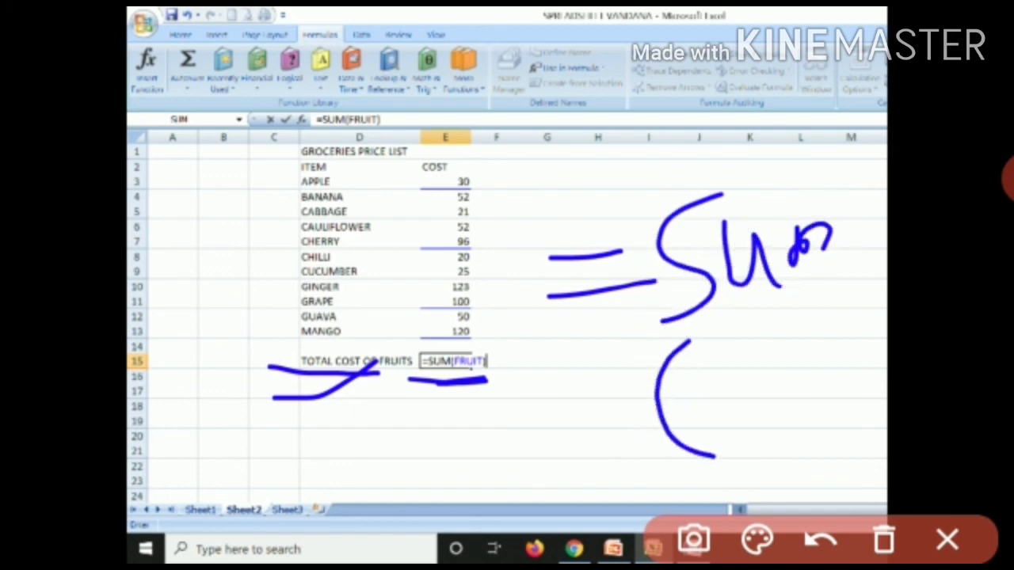
{"action": "mouse_move", "coordinate": [701, 354]}
{"action": "left_mouse_down"}
{"action": "mouse_move", "coordinate": [711, 407]}
{"action": "mouse_move", "coordinate": [745, 341]}
{"action": "left_mouse_up"}
{"action": "mouse_move", "coordinate": [712, 386]}
{"action": "left_mouse_down"}
{"action": "mouse_move", "coordinate": [760, 362]}
{"action": "mouse_move", "coordinate": [772, 383]}
{"action": "left_mouse_up"}
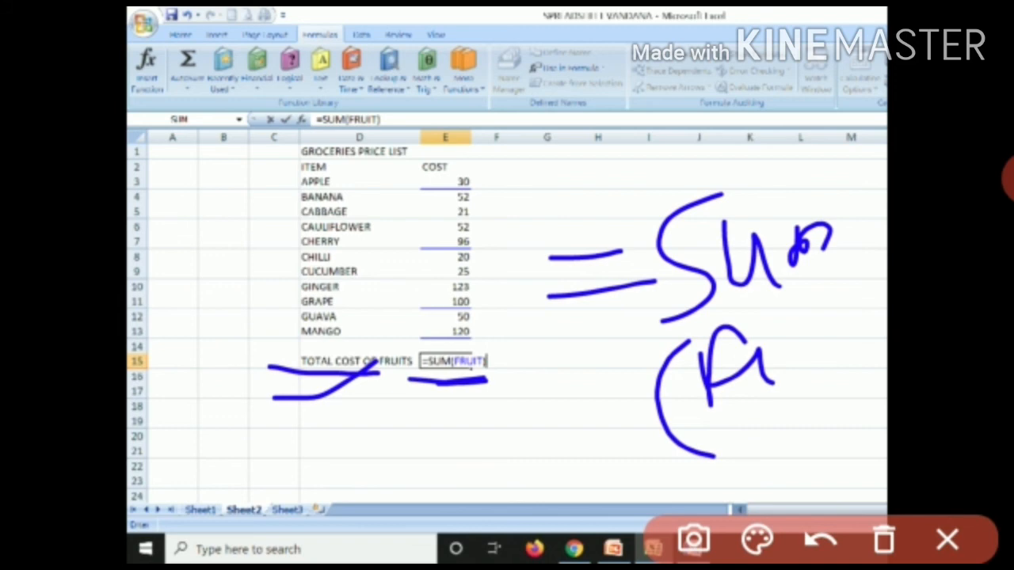
Handwrite "FRUI" in large capitals across the cells around and below the total row.
{"action": "left_click_drag", "start_coordinate": [336, 401], "coordinate": [352, 474]}
{"action": "left_click_drag", "start_coordinate": [313, 399], "coordinate": [405, 374]}
{"action": "left_click_drag", "start_coordinate": [346, 440], "coordinate": [408, 422]}
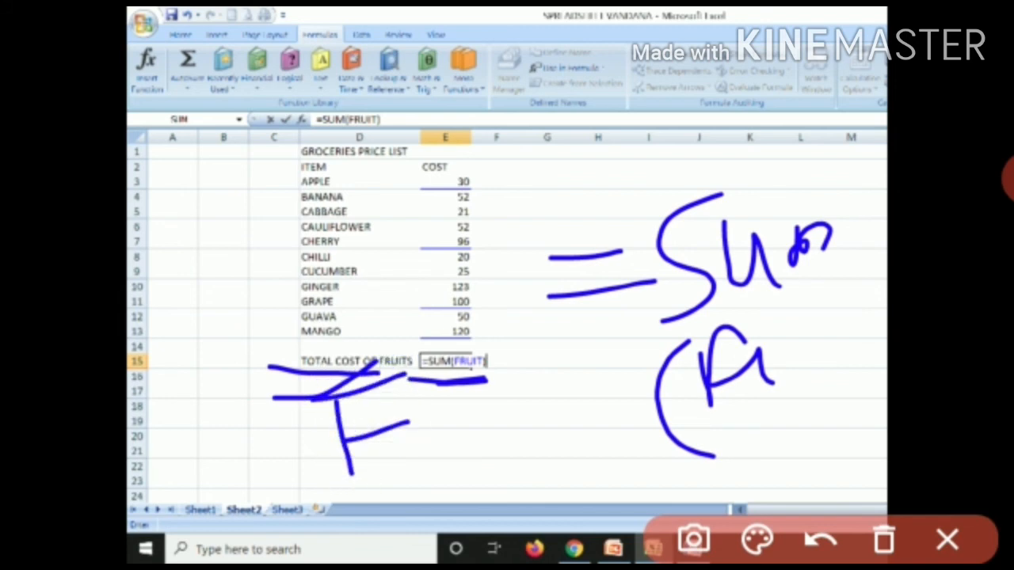
{"action": "left_click_drag", "start_coordinate": [453, 391], "coordinate": [516, 438]}
{"action": "mouse_move", "coordinate": [525, 343]}
{"action": "left_mouse_down"}
{"action": "mouse_move", "coordinate": [558, 416]}
{"action": "mouse_move", "coordinate": [590, 361]}
{"action": "left_mouse_up"}
{"action": "left_click_drag", "start_coordinate": [602, 325], "coordinate": [636, 416]}
Handwrite the range name in lowercase beside the cost column and underline the SUM formula in E15 again.
{"action": "mouse_move", "coordinate": [541, 166]}
{"action": "left_mouse_down"}
{"action": "mouse_move", "coordinate": [525, 272]}
{"action": "mouse_move", "coordinate": [531, 311]}
{"action": "left_mouse_up"}
{"action": "left_click_drag", "start_coordinate": [488, 250], "coordinate": [556, 210]}
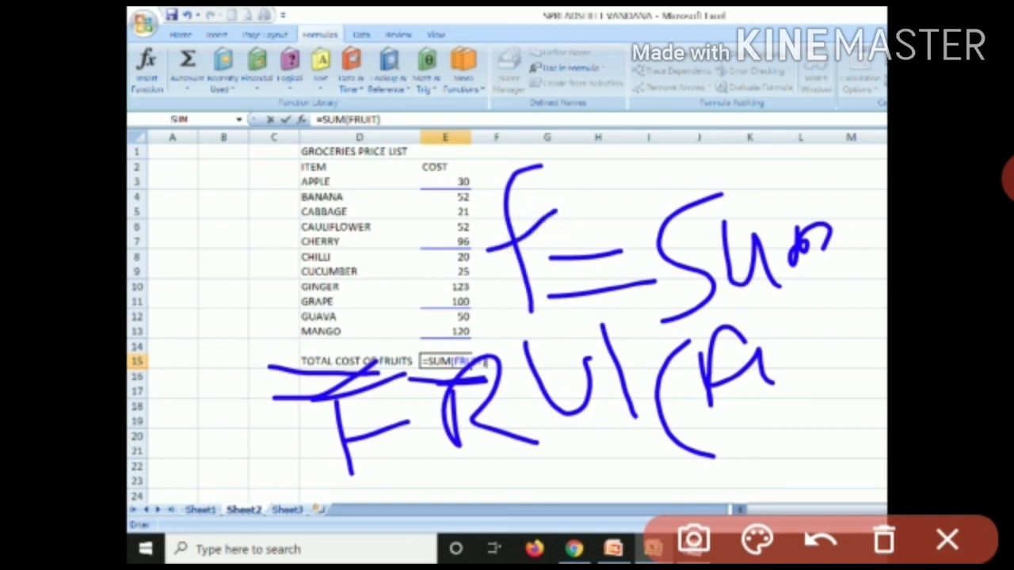
{"action": "mouse_move", "coordinate": [567, 274]}
{"action": "left_mouse_down"}
{"action": "mouse_move", "coordinate": [580, 193]}
{"action": "mouse_move", "coordinate": [699, 179]}
{"action": "left_mouse_up"}
{"action": "left_click_drag", "start_coordinate": [434, 373], "coordinate": [503, 384]}
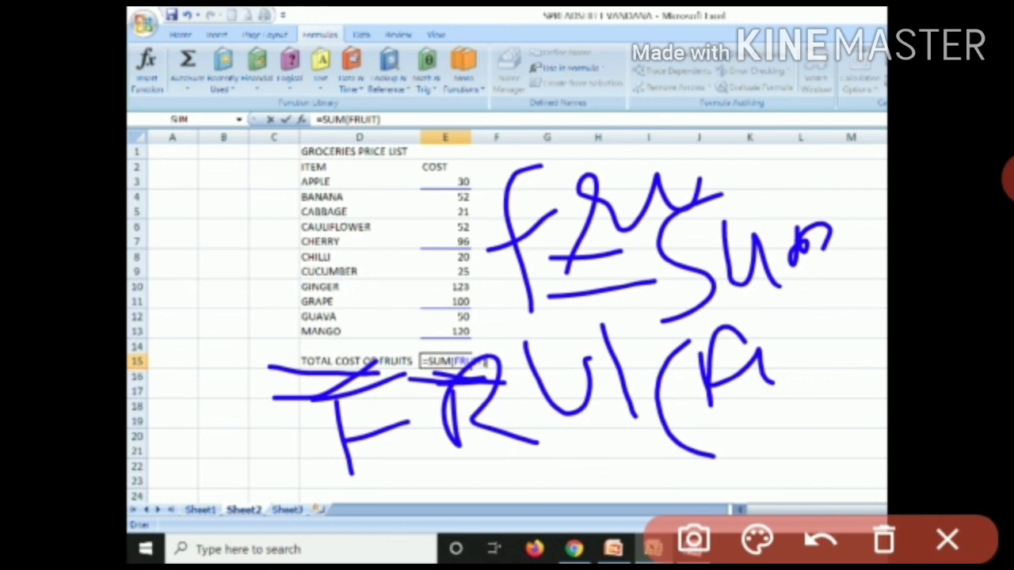
Underline the apple, cherry, grape and mango costs with the annotation pen, clear the annotations, and enter the SUM formula in E15.
{"action": "left_click_drag", "start_coordinate": [388, 186], "coordinate": [492, 189]}
{"action": "left_click_drag", "start_coordinate": [403, 250], "coordinate": [510, 244]}
{"action": "left_click_drag", "start_coordinate": [392, 304], "coordinate": [515, 301]}
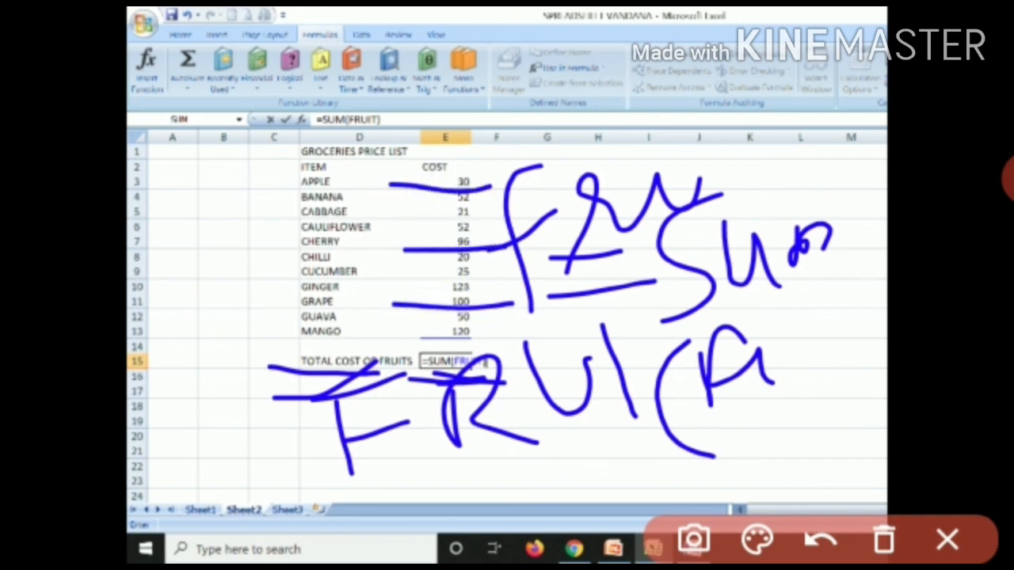
{"action": "left_click_drag", "start_coordinate": [408, 344], "coordinate": [513, 338]}
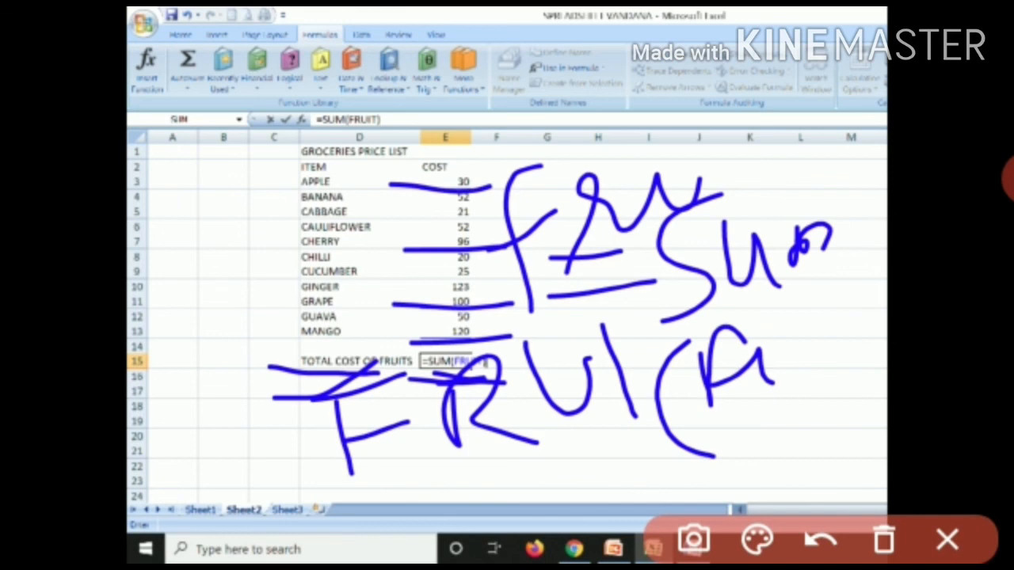
{"action": "left_click", "coordinate": [949, 539]}
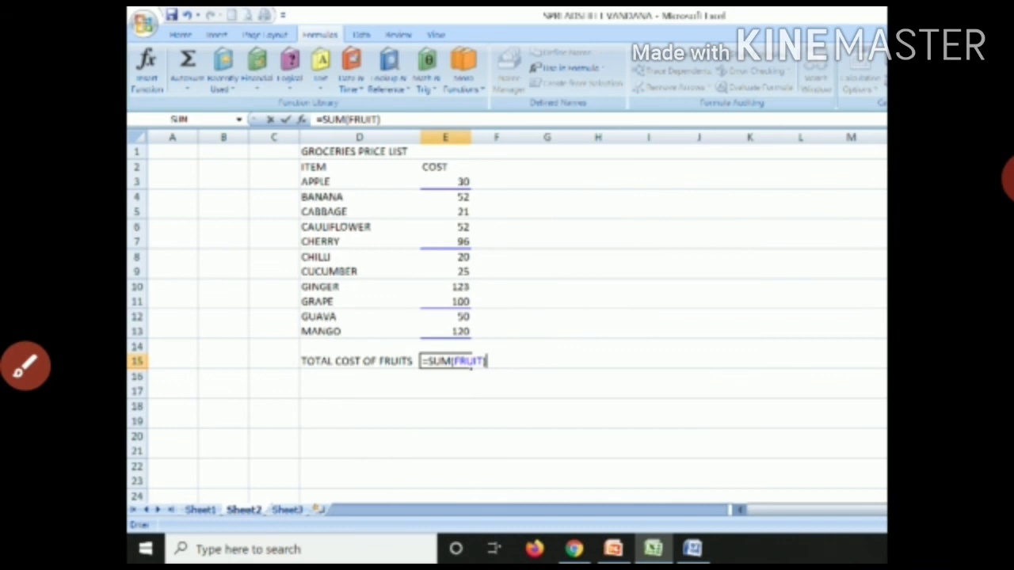
{"action": "key", "text": "Return"}
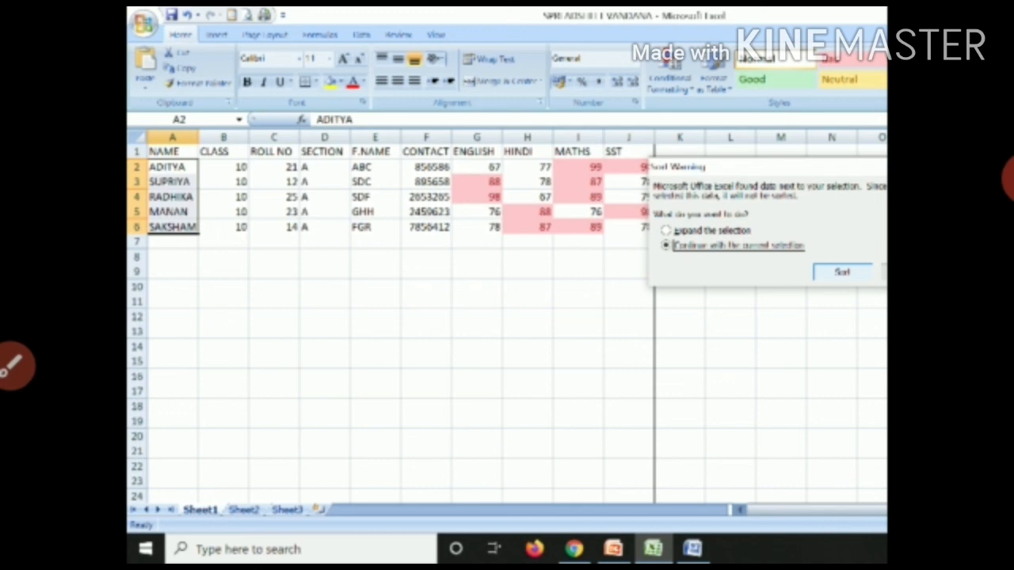
Sort the student names in A2:A6 from A to Z, continuing with the current selection only.
{"action": "left_click", "coordinate": [842, 272]}
{"action": "left_click", "coordinate": [842, 272]}
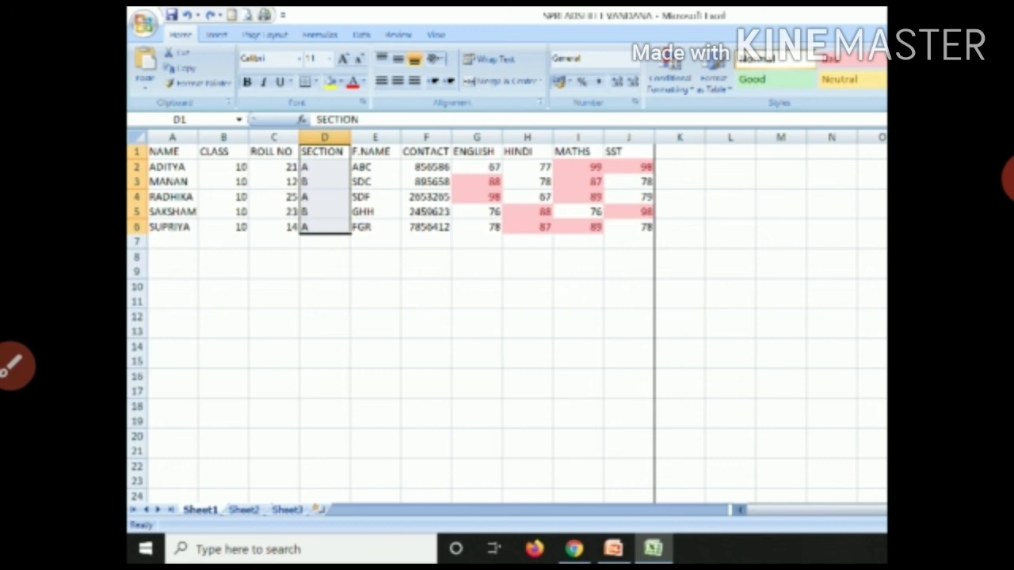
Apply a filter to the SECTION column in D1:D6.
{"action": "key", "text": "ctrl+y"}
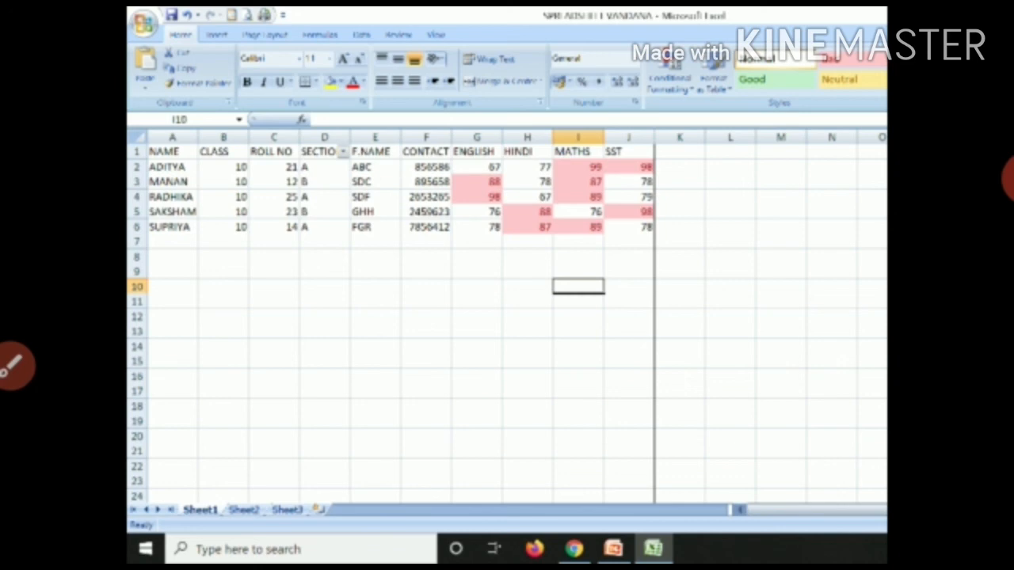
{"action": "left_click", "coordinate": [12, 366]}
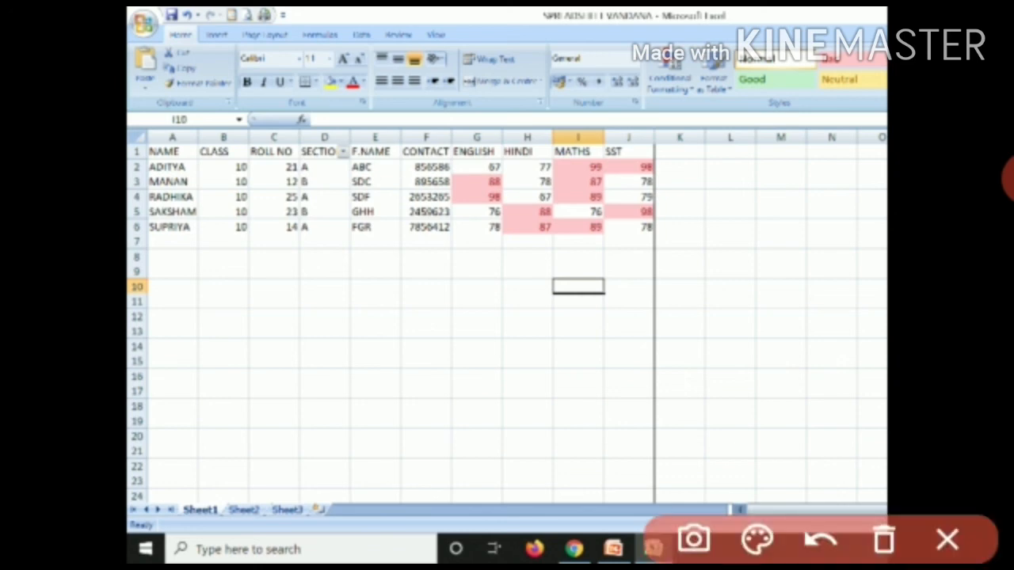
{"action": "left_click", "coordinate": [947, 541]}
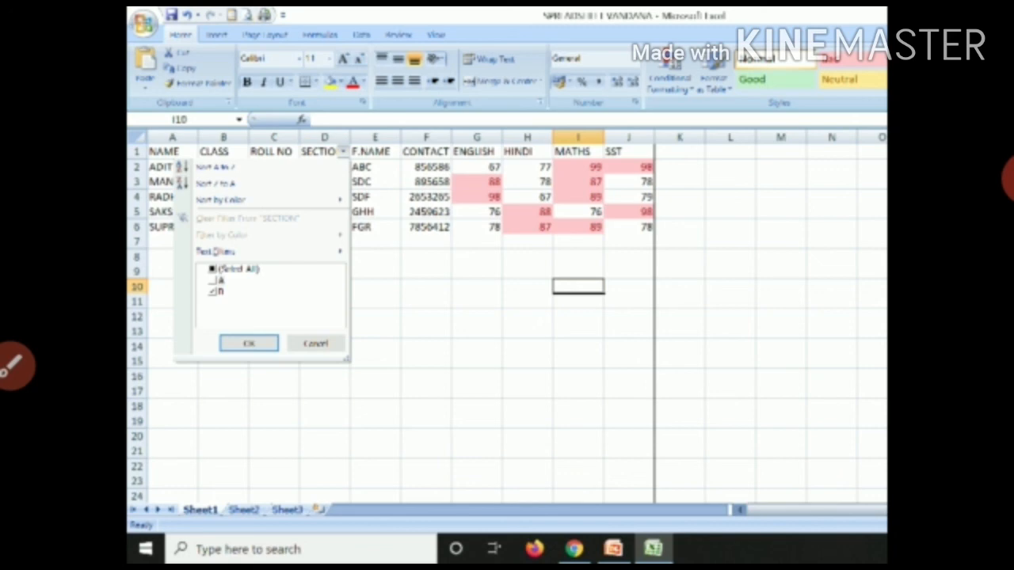
Draw two tick marks beside the SECTION filter's checklist with the annotation pen.
{"action": "left_click", "coordinate": [11, 366]}
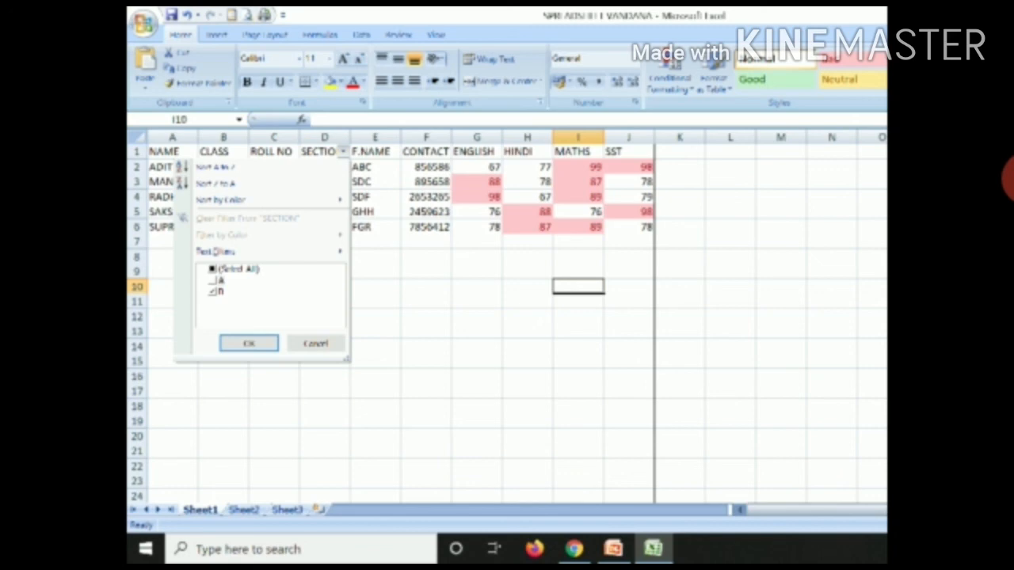
{"action": "left_click_drag", "start_coordinate": [137, 290], "coordinate": [192, 269]}
{"action": "left_click_drag", "start_coordinate": [157, 321], "coordinate": [208, 307]}
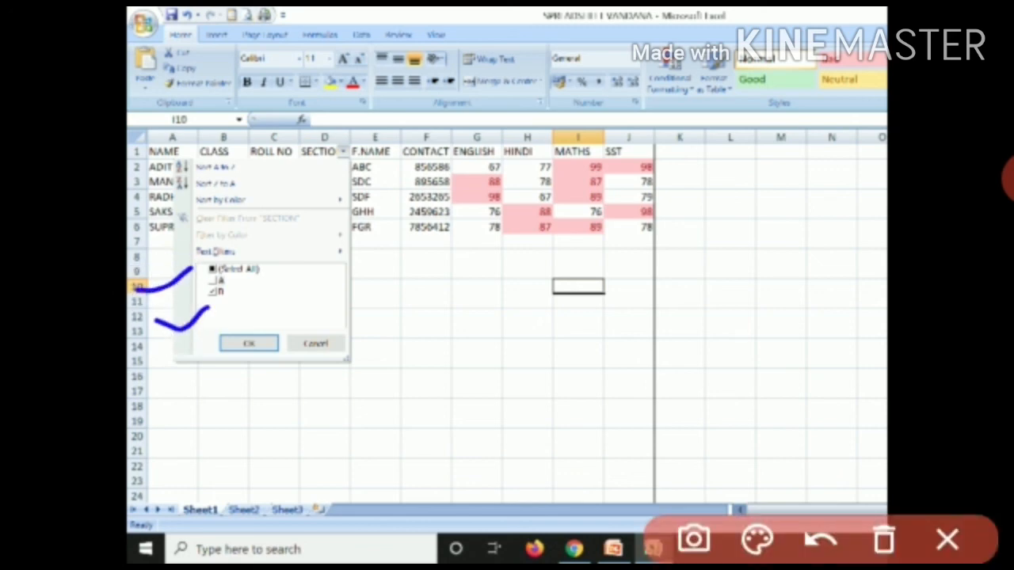
Sketch two ticked checkboxes, one above the other, over the empty cells below the marks table.
{"action": "mouse_move", "coordinate": [477, 328]}
{"action": "left_mouse_down"}
{"action": "mouse_move", "coordinate": [485, 367]}
{"action": "mouse_move", "coordinate": [524, 386]}
{"action": "left_mouse_up"}
{"action": "mouse_move", "coordinate": [467, 332]}
{"action": "left_mouse_down"}
{"action": "mouse_move", "coordinate": [512, 323]}
{"action": "mouse_move", "coordinate": [524, 386]}
{"action": "left_mouse_up"}
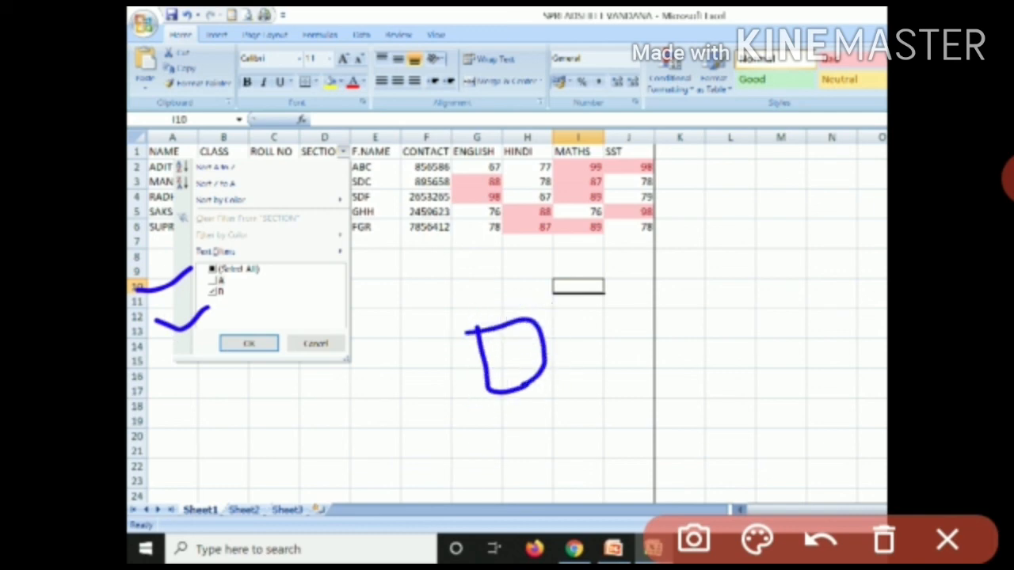
{"action": "left_click_drag", "start_coordinate": [468, 360], "coordinate": [560, 316]}
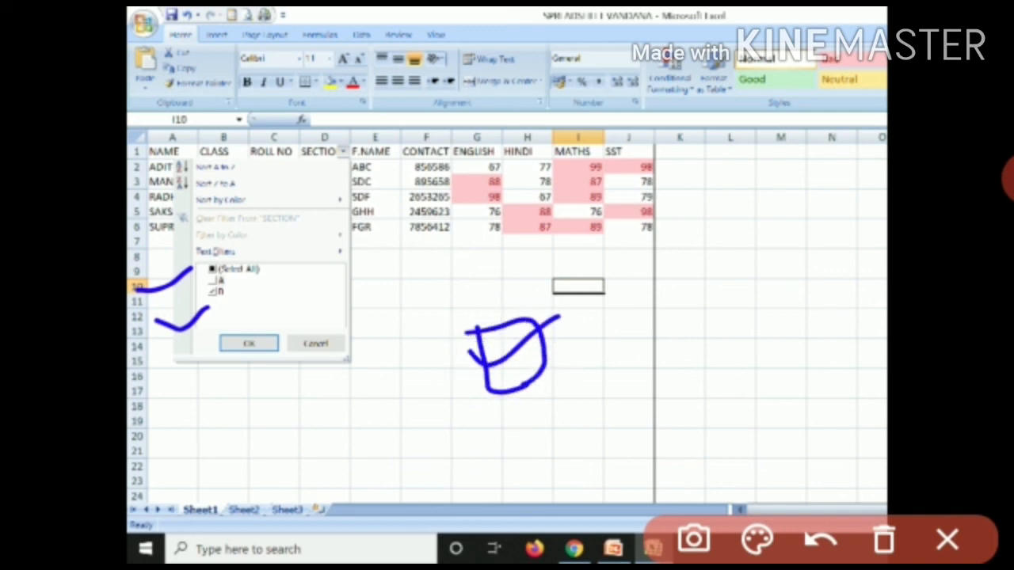
{"action": "left_click_drag", "start_coordinate": [488, 411], "coordinate": [511, 471]}
{"action": "mouse_move", "coordinate": [489, 408]}
{"action": "left_mouse_down"}
{"action": "mouse_move", "coordinate": [569, 405]}
{"action": "mouse_move", "coordinate": [511, 472]}
{"action": "mouse_move", "coordinate": [588, 394]}
{"action": "left_mouse_up"}
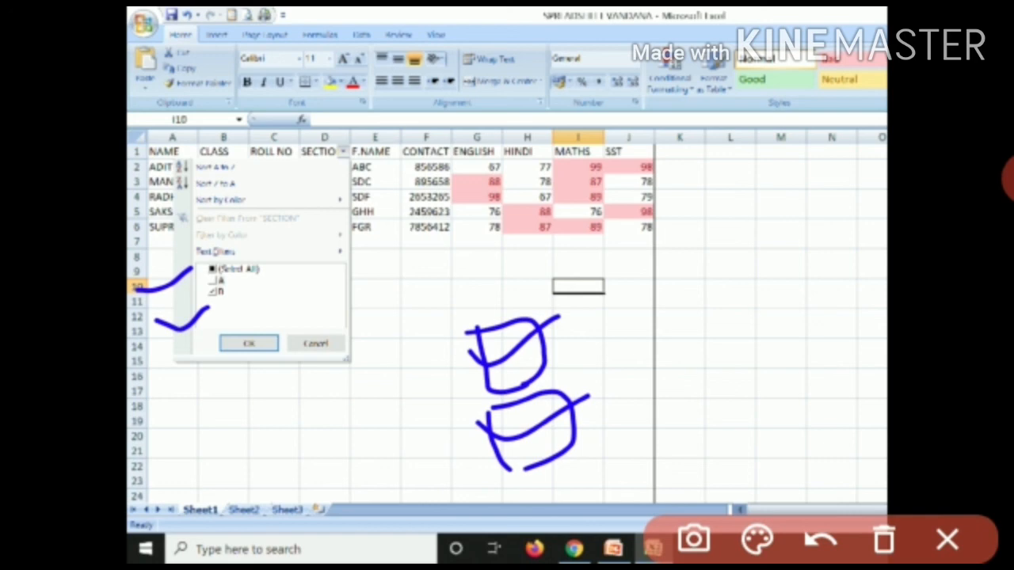
Circle the A and B filter options, tick the confirmation choice, clear the annotations, and filter SECTION to B only.
{"action": "mouse_move", "coordinate": [264, 280]}
{"action": "left_mouse_down"}
{"action": "mouse_move", "coordinate": [166, 286]}
{"action": "mouse_move", "coordinate": [238, 304]}
{"action": "mouse_move", "coordinate": [236, 274]}
{"action": "left_mouse_up"}
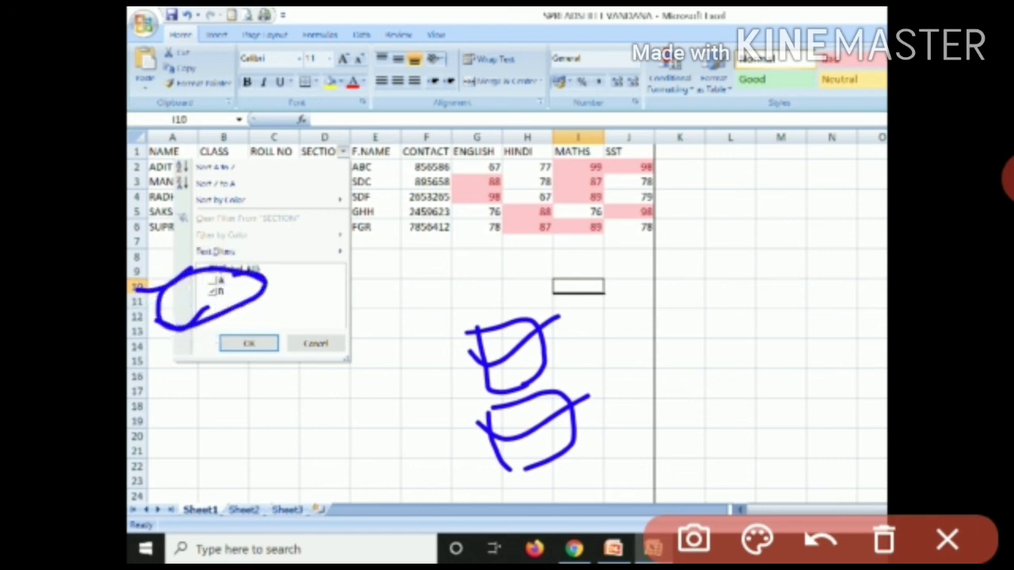
{"action": "left_click_drag", "start_coordinate": [179, 386], "coordinate": [263, 326]}
{"action": "left_click", "coordinate": [948, 539]}
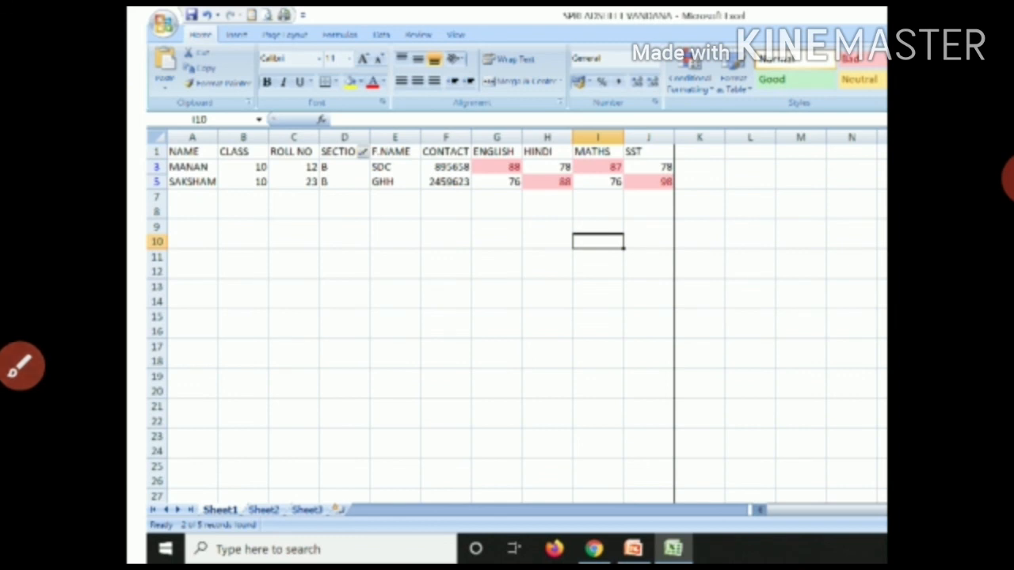
{"action": "scroll", "coordinate": [697, 363], "scroll_direction": "down", "scroll_amount": 3}
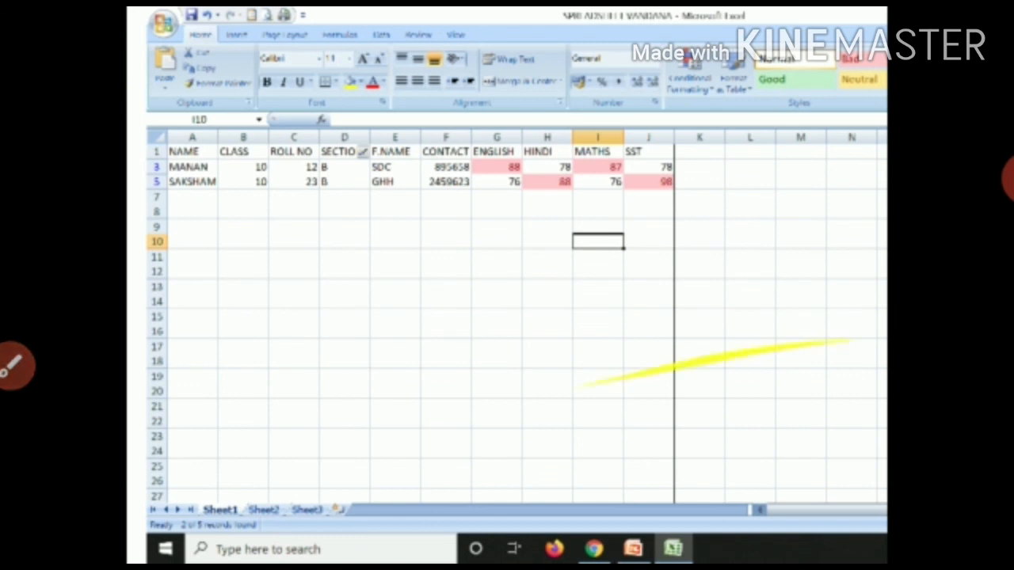